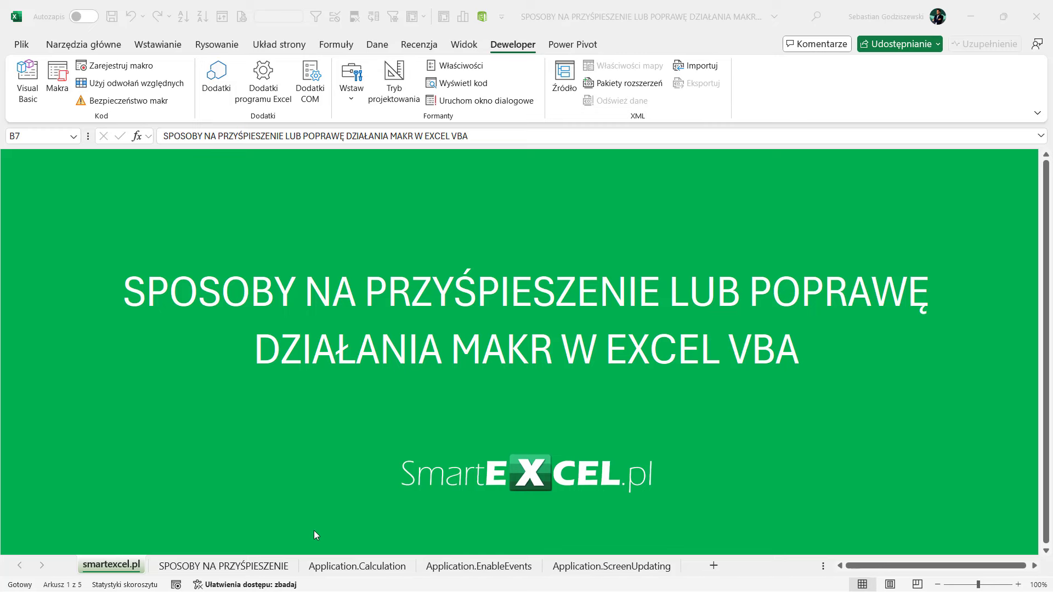
- Switch from the Excel title sheet to the smartexcel.pl page in Chrome
click(258, 579)
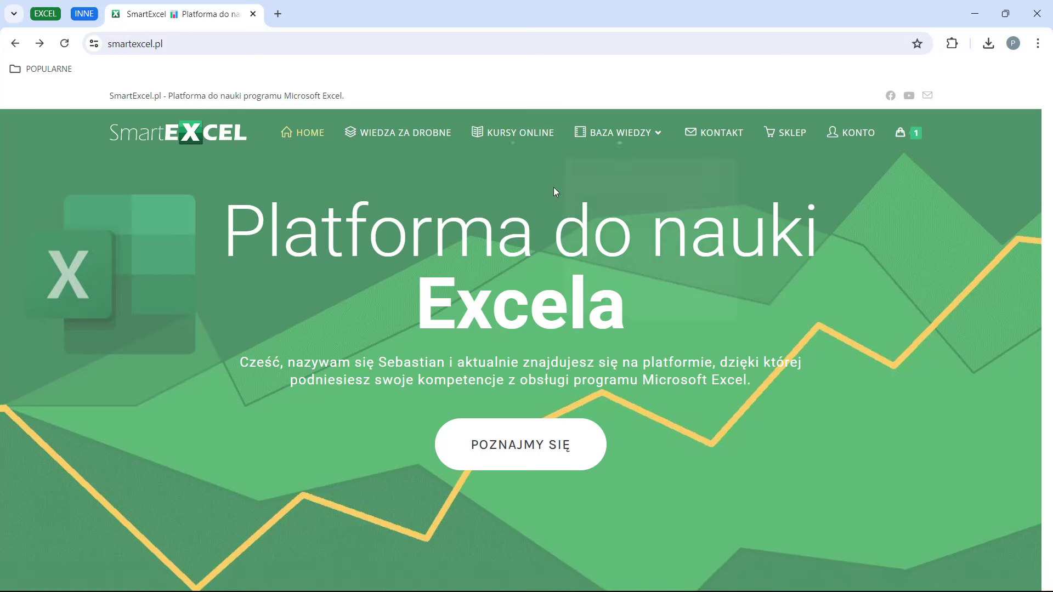
- Open KURSY ONLINE and the details of the survey-forms course
click(529, 142)
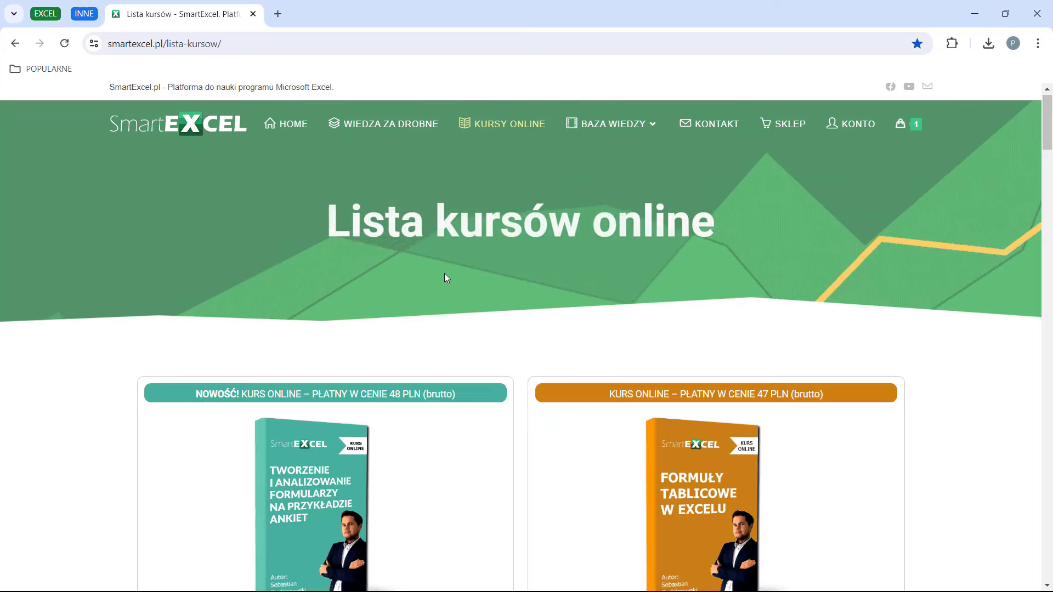
scroll(445, 274, down, 1)
scroll(426, 296, down, 2)
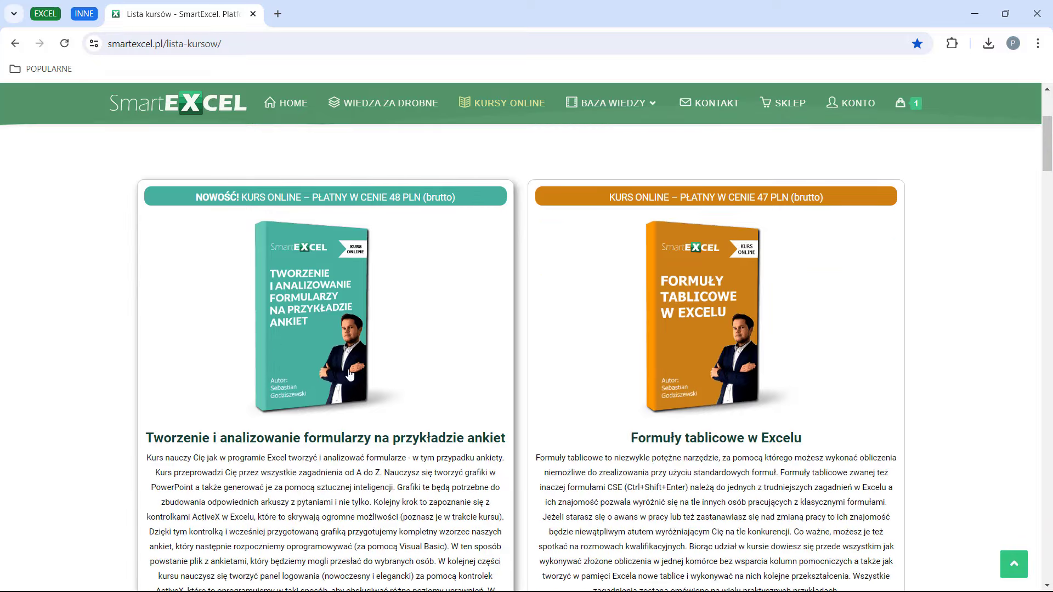
scroll(406, 332, down, 3)
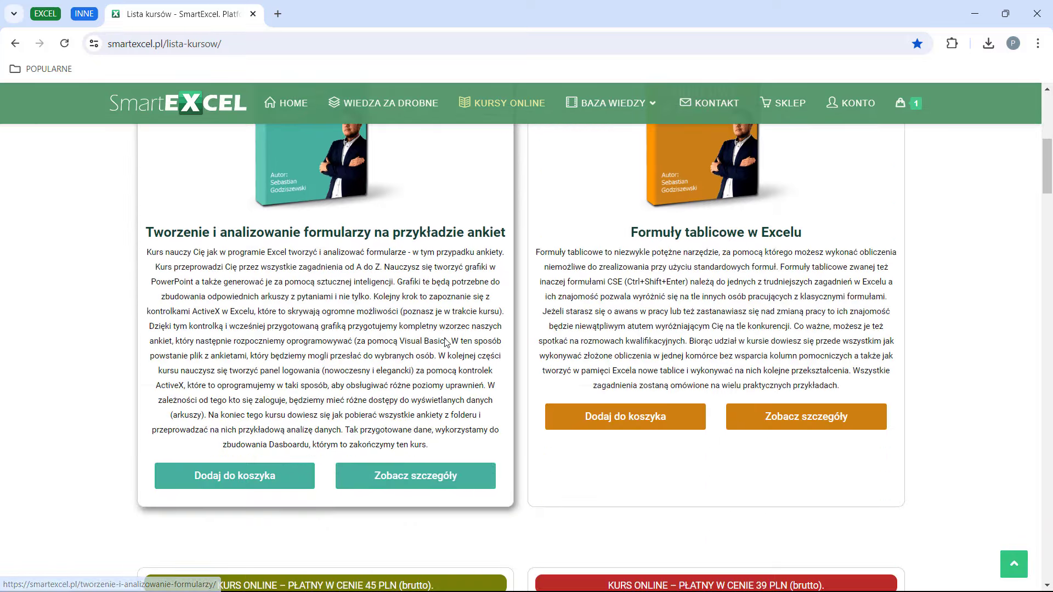
click(412, 479)
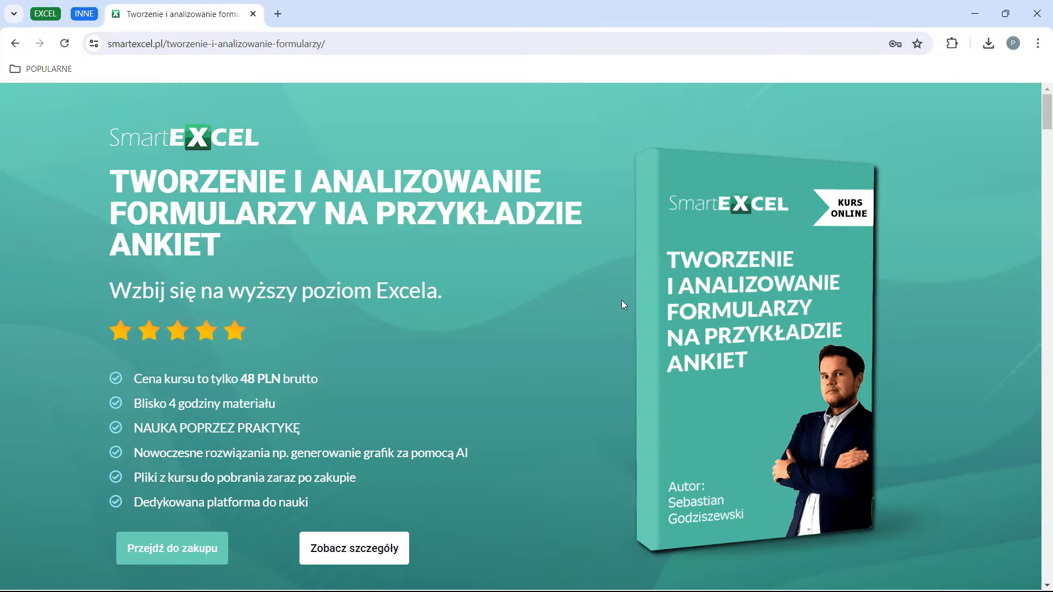
- Scroll through the 48 PLN course page and back to the top
scroll(612, 301, down, 4)
scroll(614, 305, down, 5)
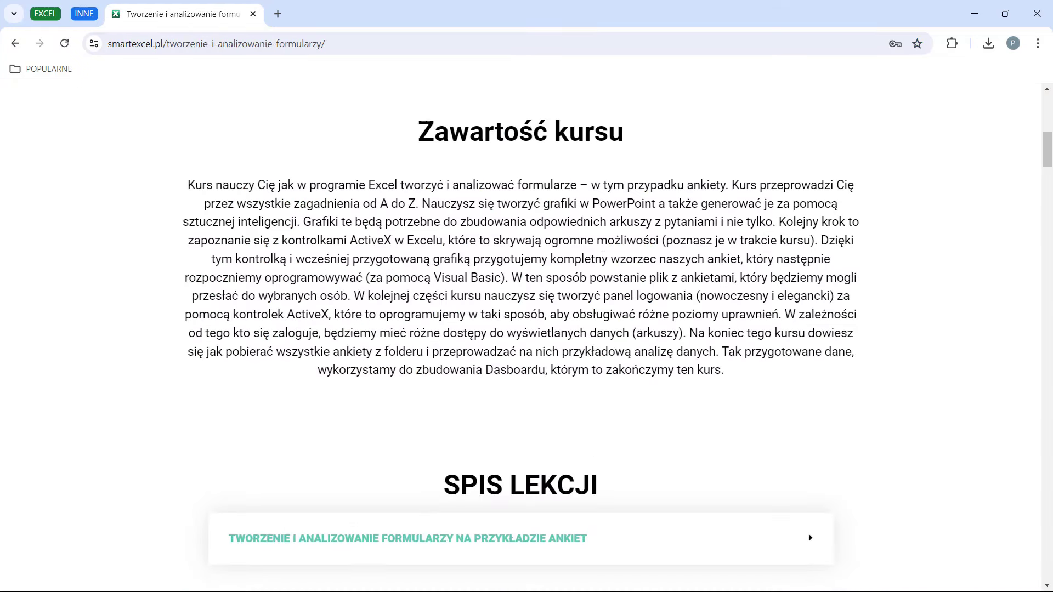
scroll(553, 306, down, 4)
scroll(573, 306, down, 2)
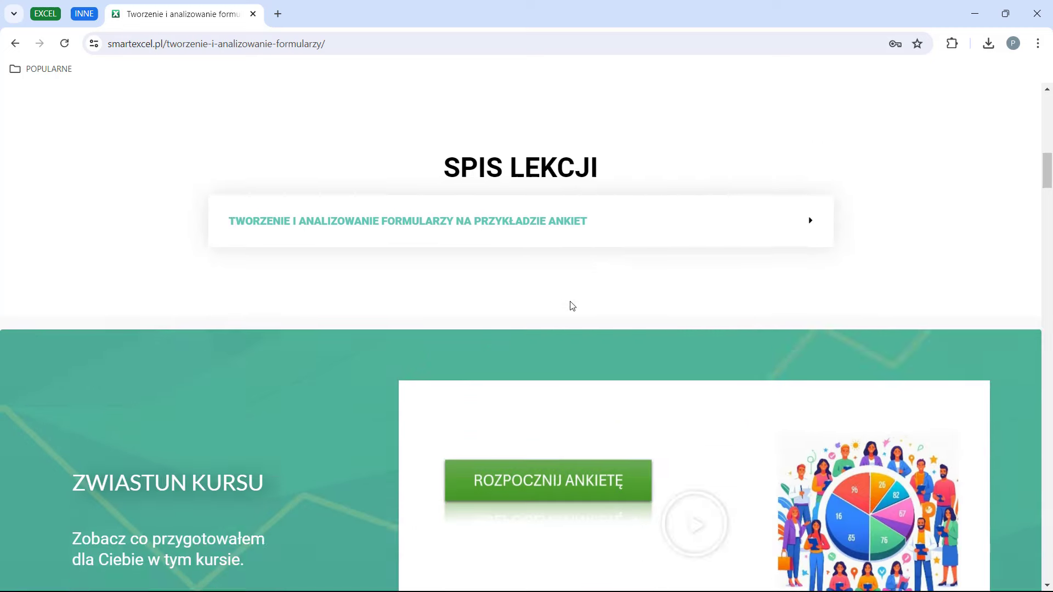
scroll(572, 306, down, 3)
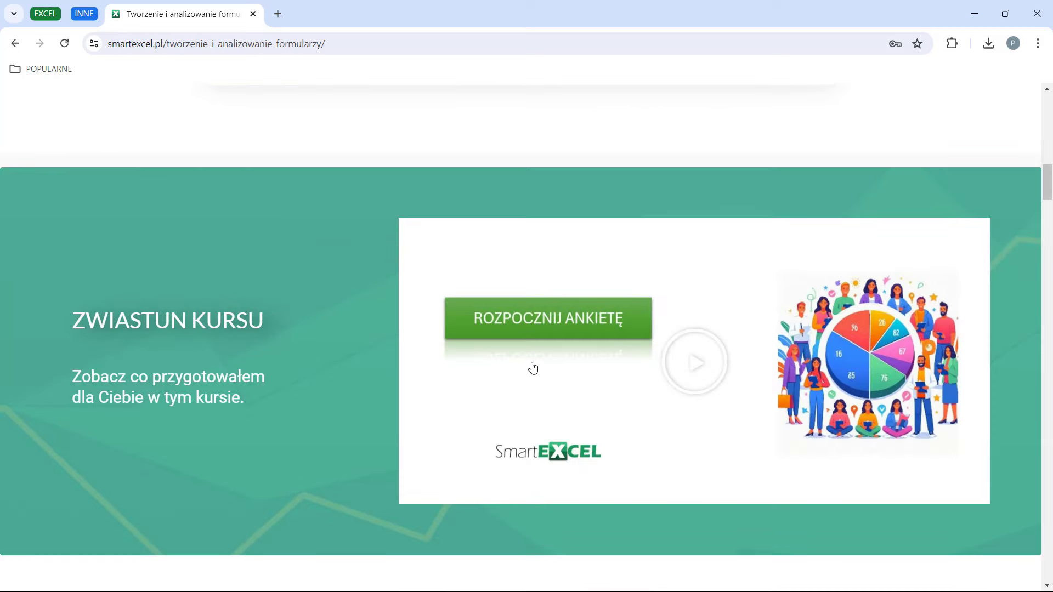
scroll(543, 362, up, 9)
scroll(546, 360, up, 10)
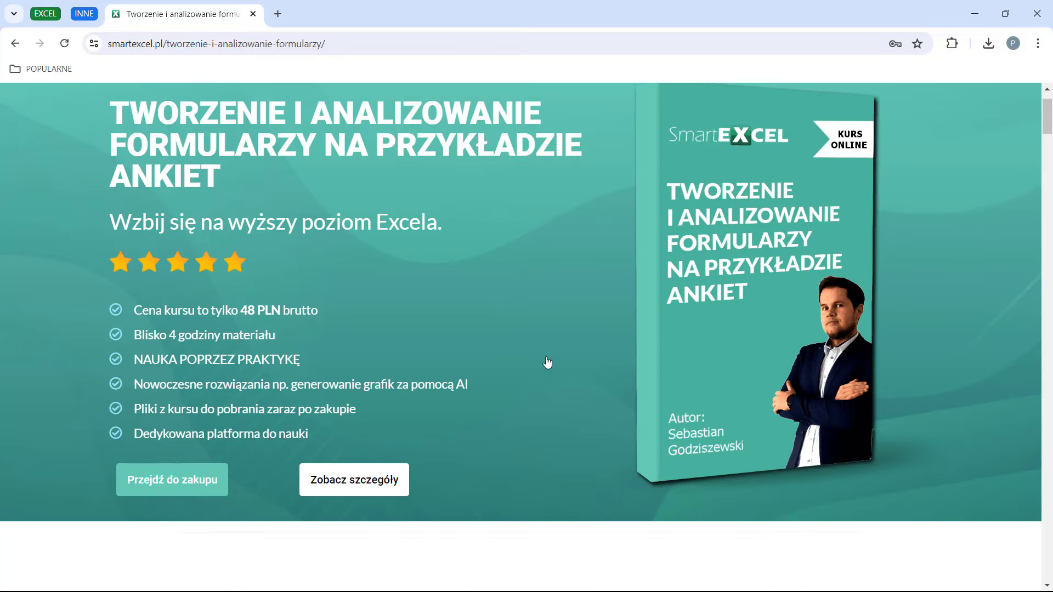
scroll(349, 342, up, 1)
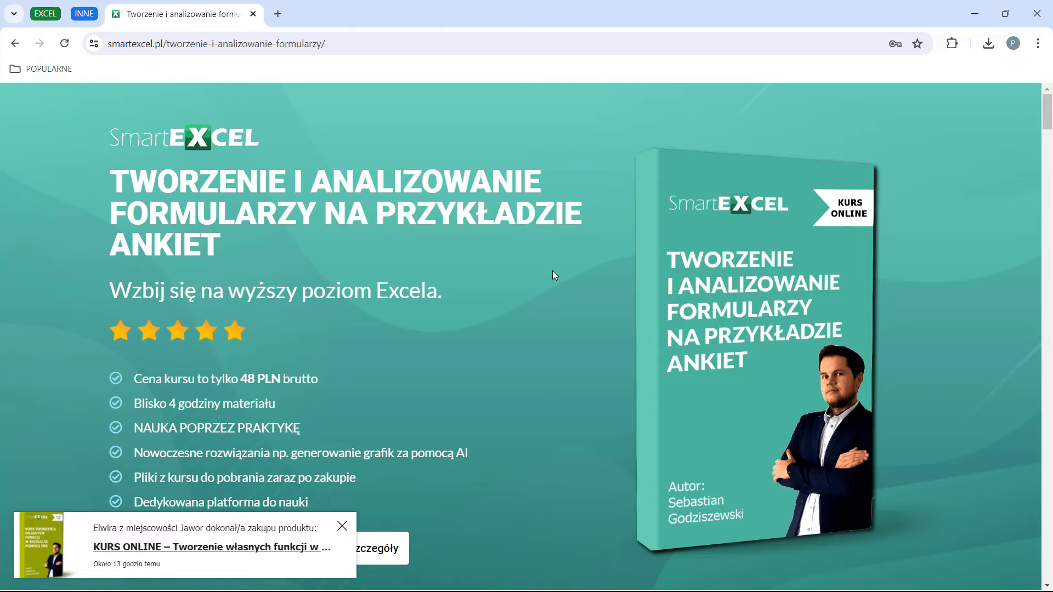
- Back in Excel, tick G9 on SPOSOBY NA PRZYŚPIESZENIE to show Application.DisplayAlerts, then open Visual Basic
click(976, 14)
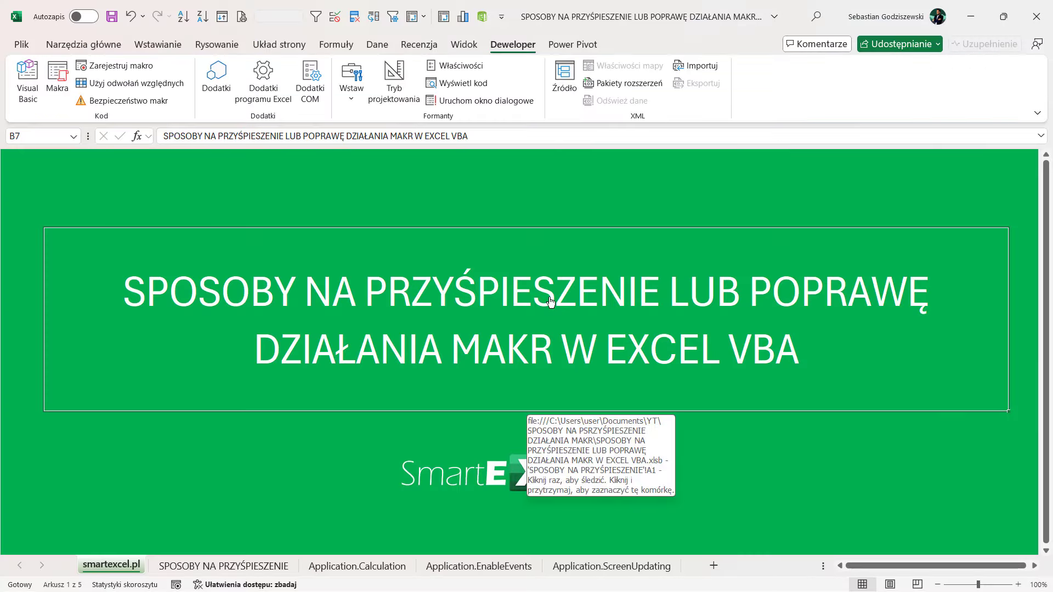
click(548, 301)
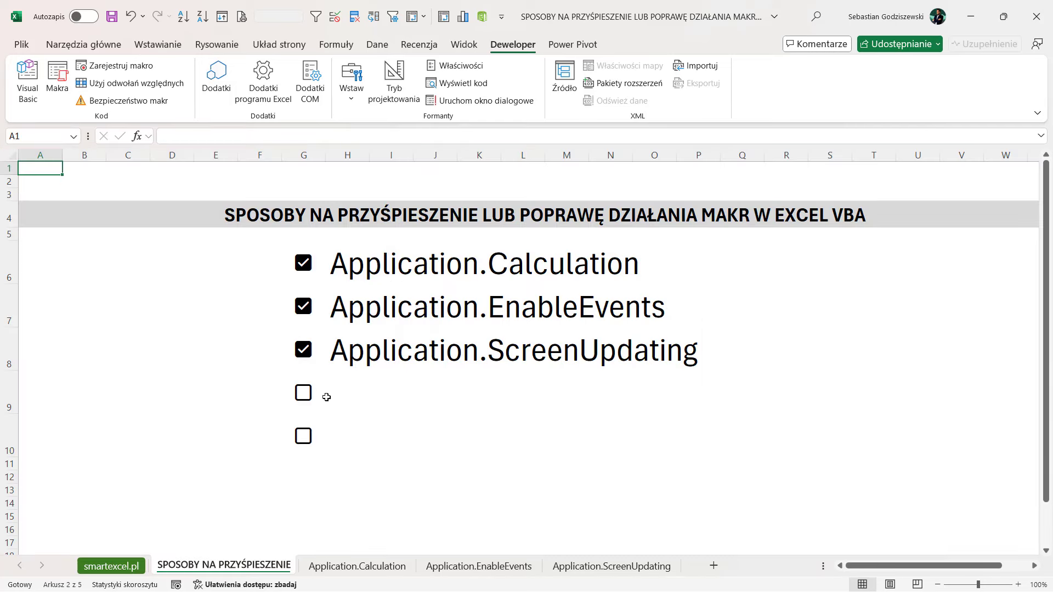
click(305, 395)
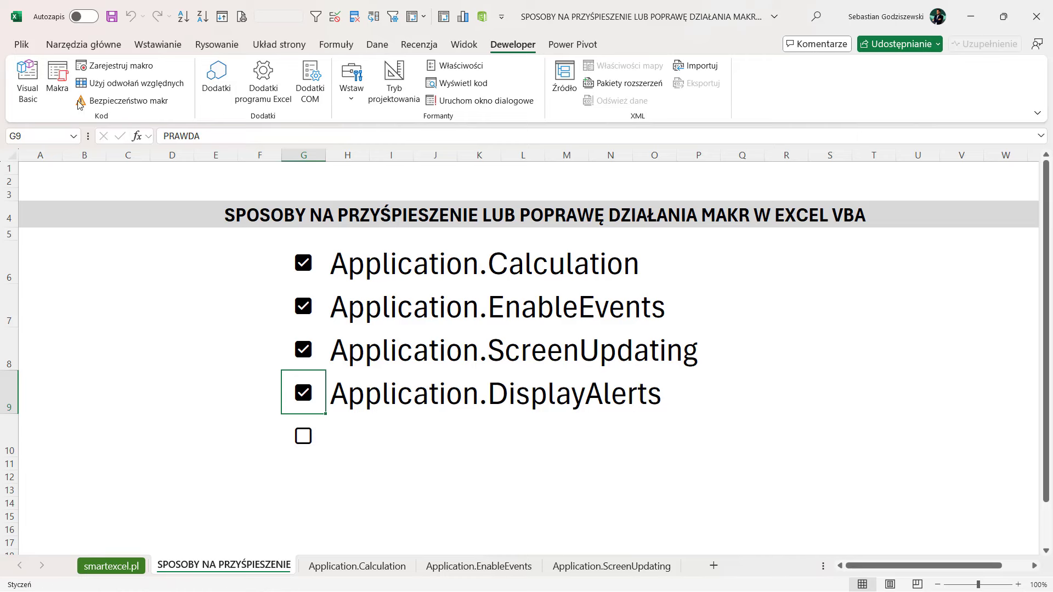
click(34, 79)
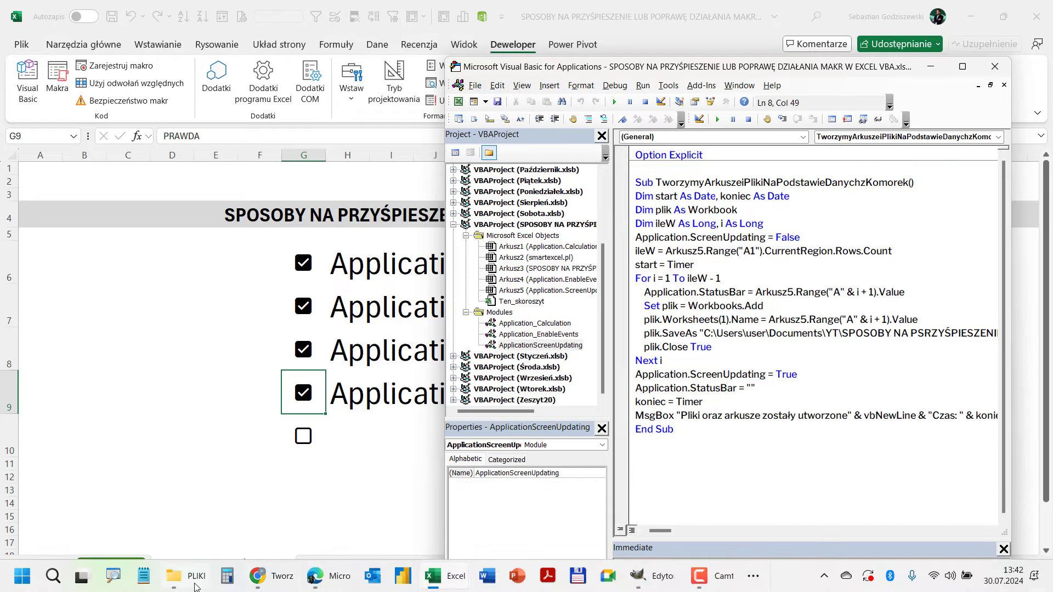
- Delete all generated files from the PLIKI folder
click(196, 586)
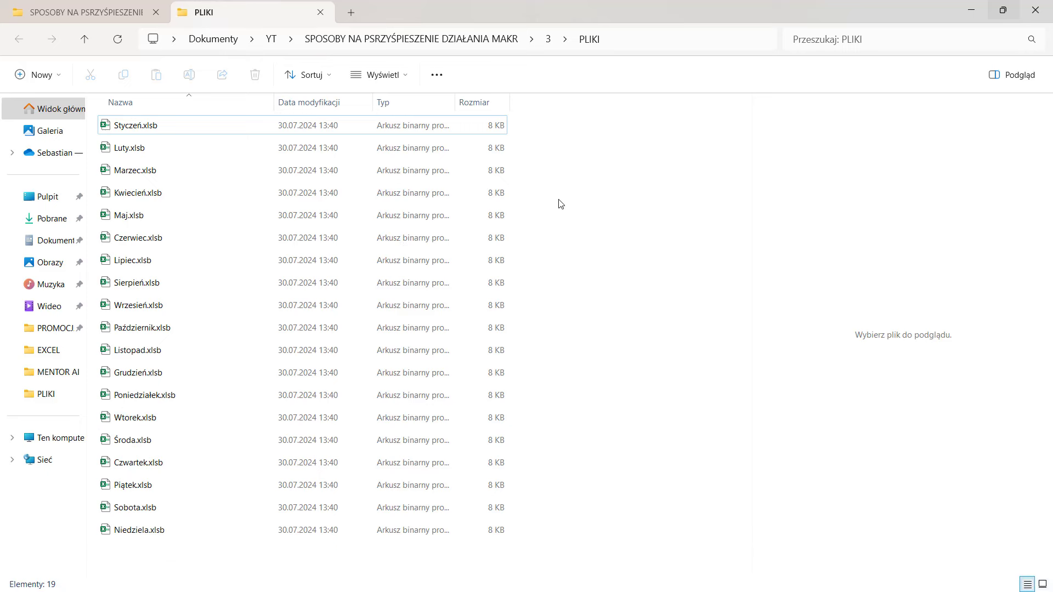
key(ctrl+a)
key(Delete)
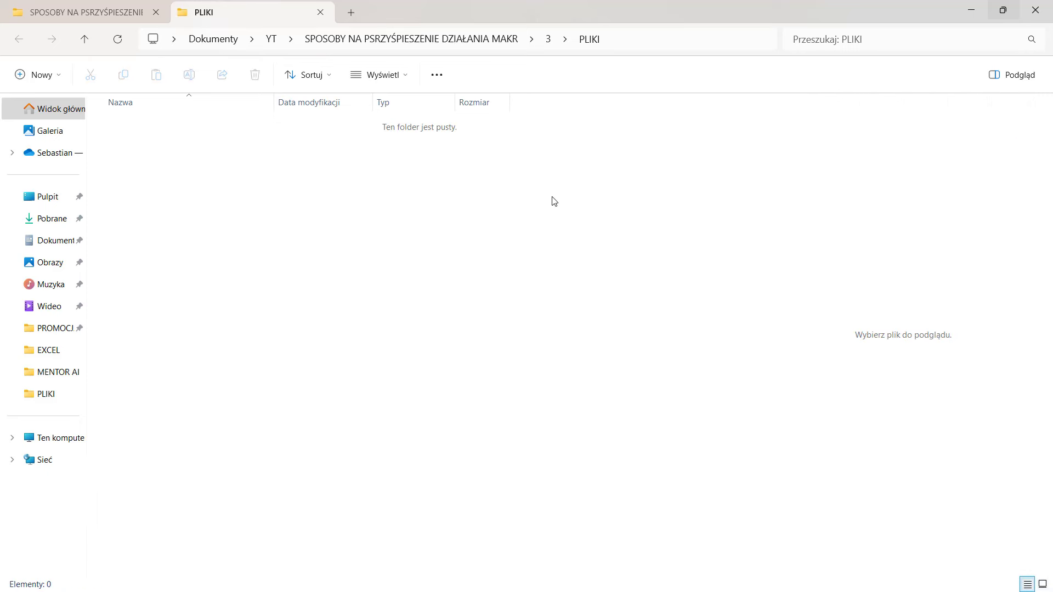
- Run the file-creating macro with F5 and accept its 8.6-second success message
click(972, 10)
click(761, 274)
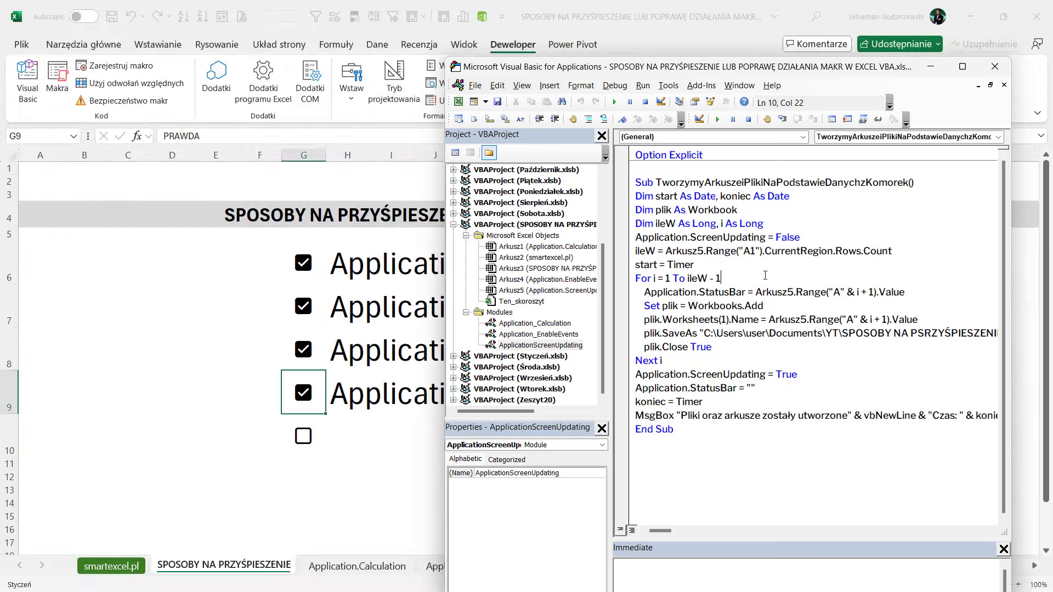
click(615, 102)
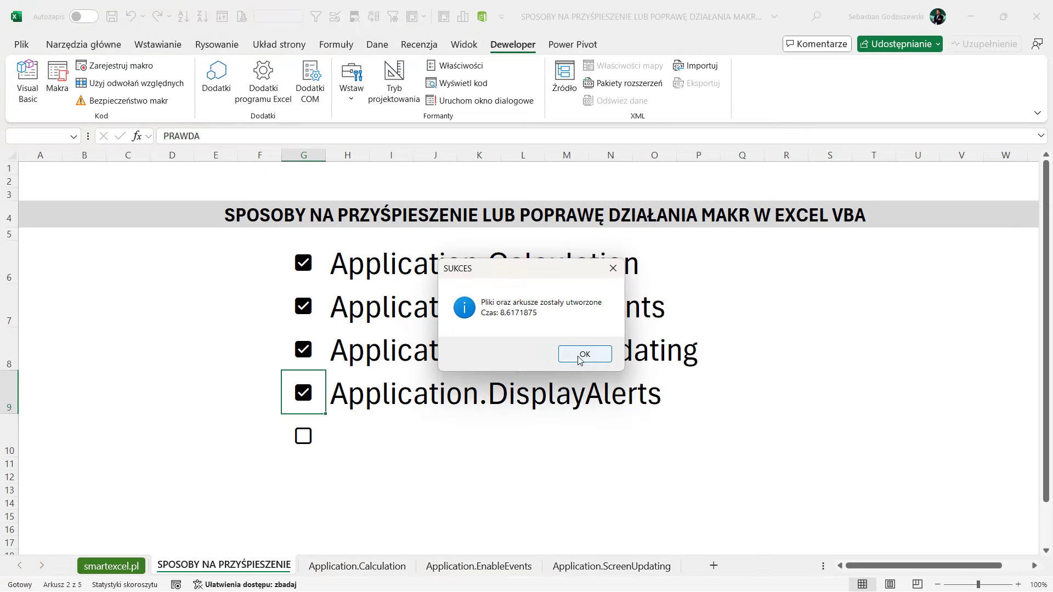
click(583, 355)
click(717, 266)
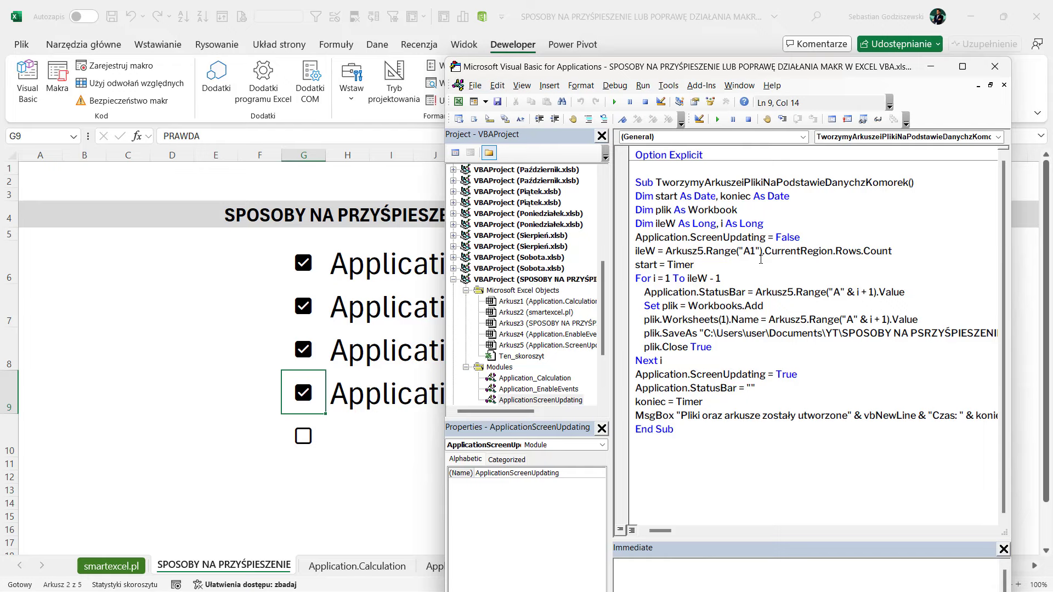
- Rerun the macro, decline overwriting Styczeń.xlsb, and end the 1004 SaveAs error
click(615, 102)
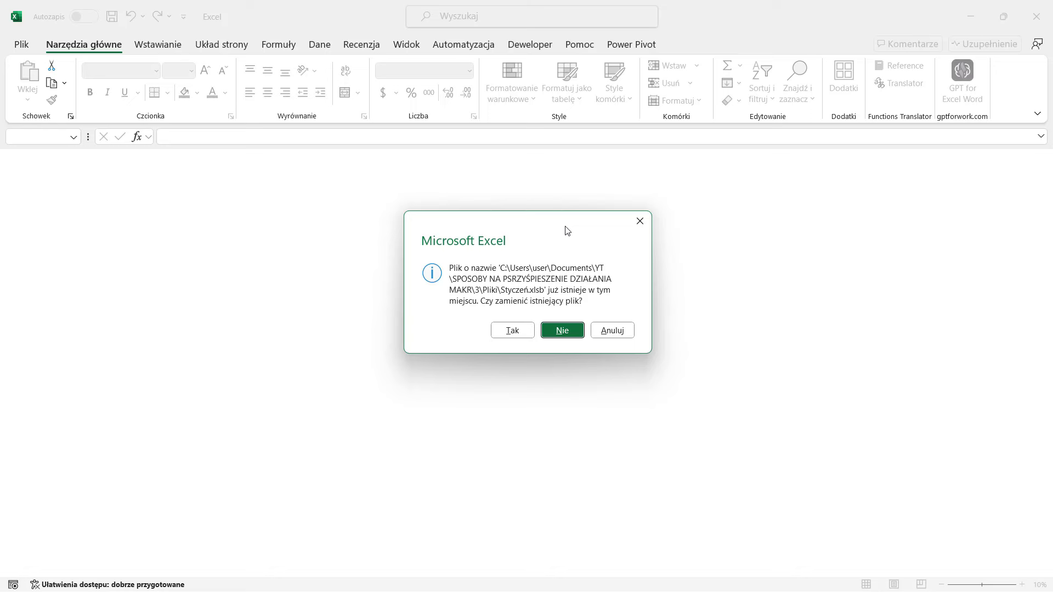
click(613, 330)
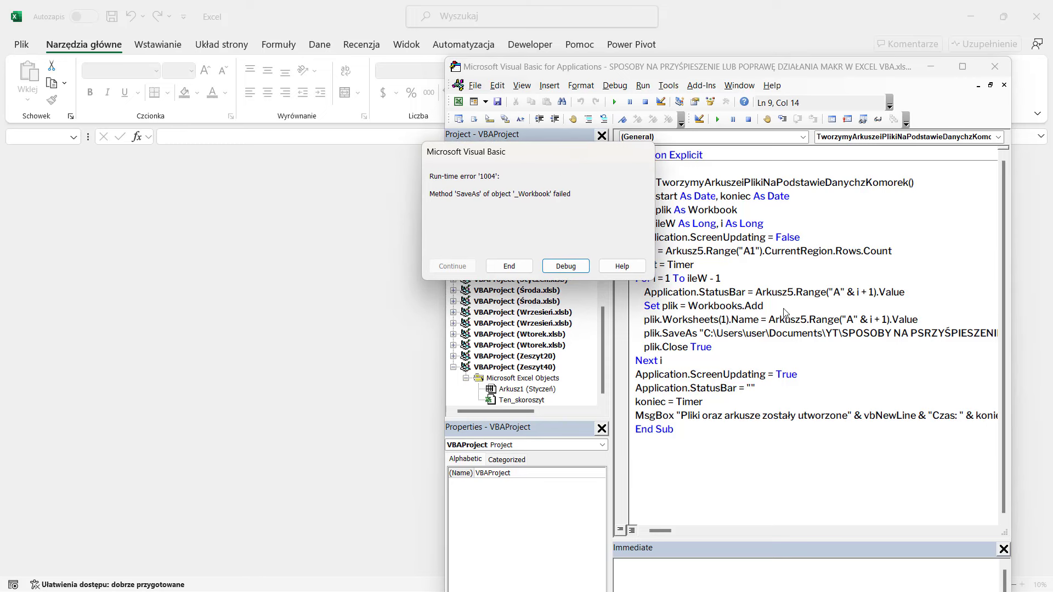
click(519, 266)
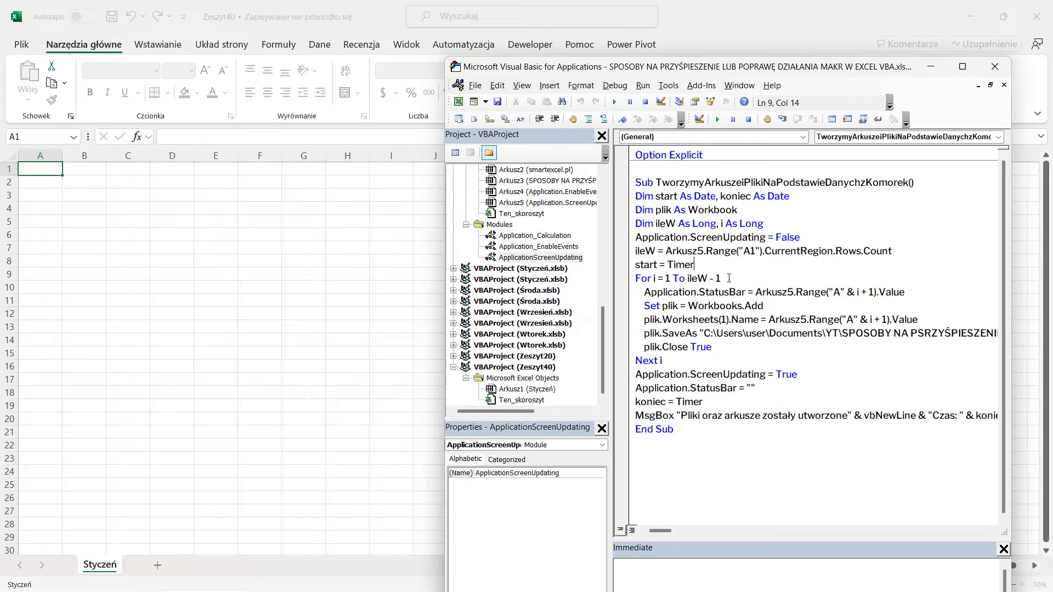
- Close the blank Zeszyt40 workbook without saving
click(336, 264)
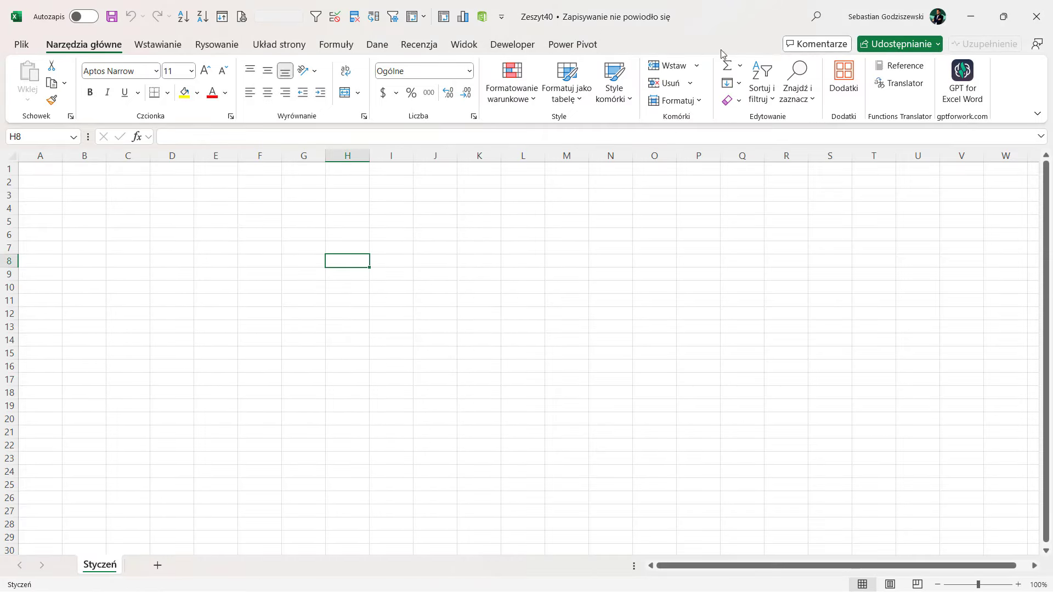
click(1037, 12)
click(584, 379)
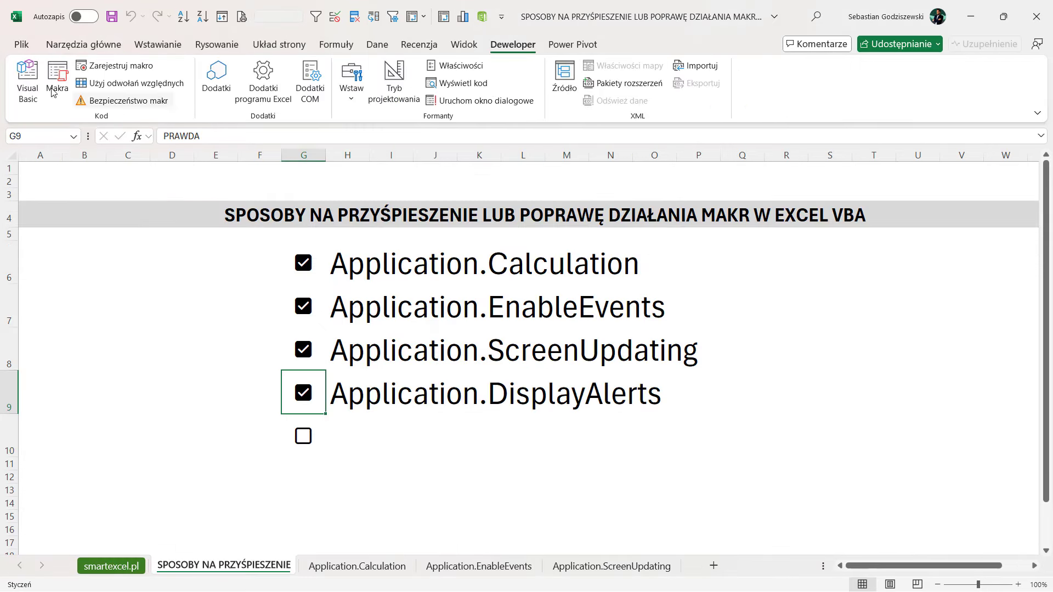
- Add Application.DisplayAlerts = False below ScreenUpdating = False
click(27, 83)
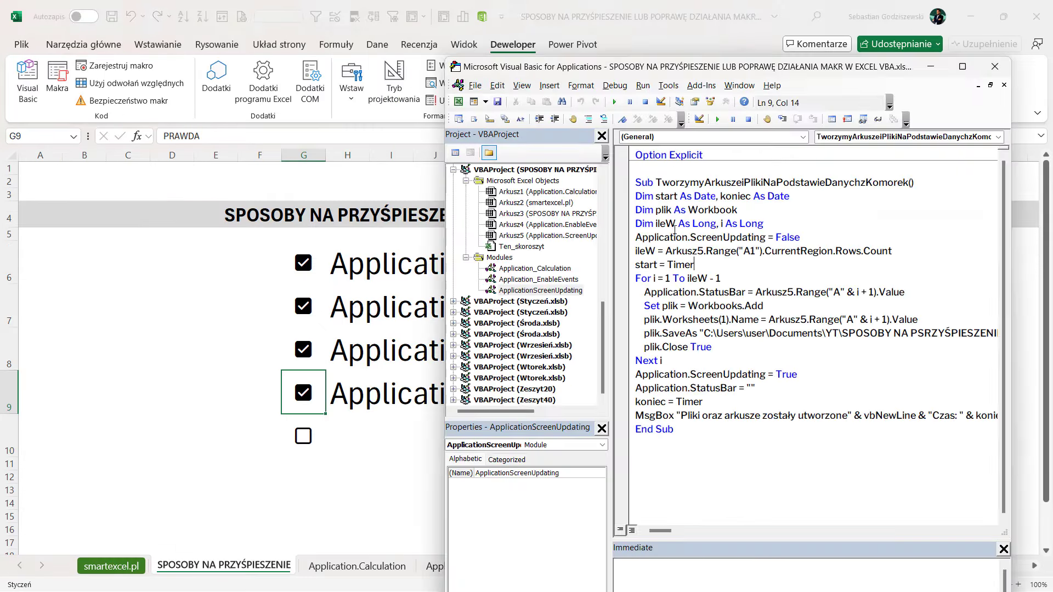
click(842, 234)
key(Return)
text(Appl)
key(ctrl+space)
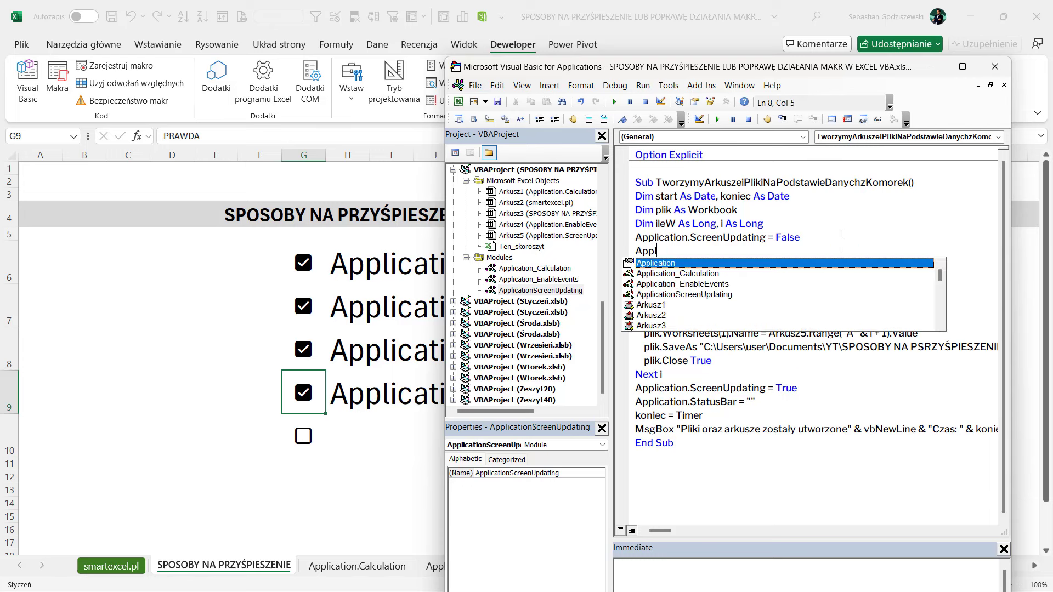
key(Tab)
text(.)
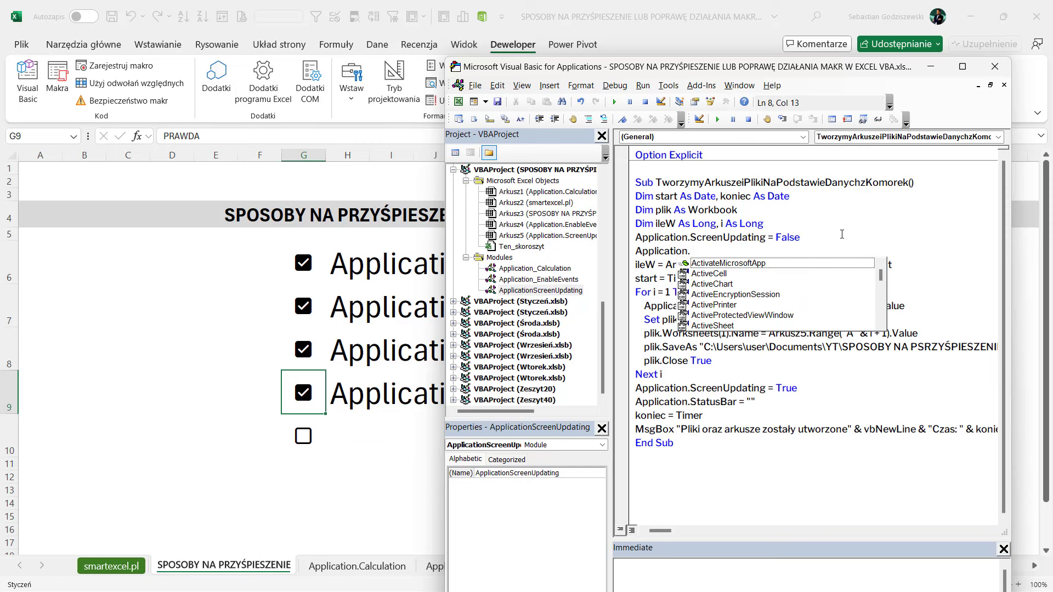
text(Display)
key(Tab)
text(= )
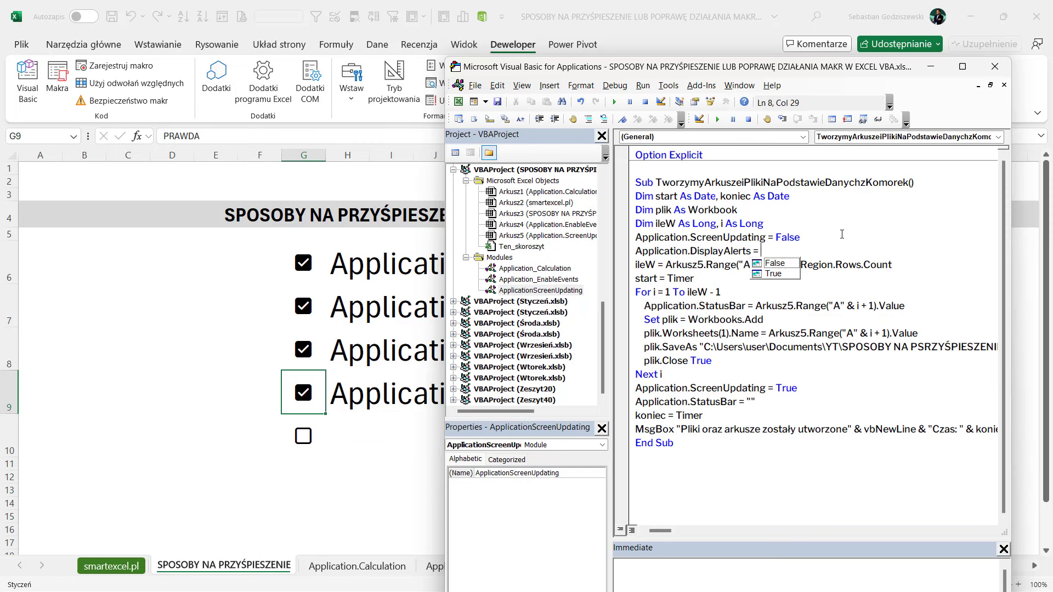
text(f)
key(Tab)
- Copy that line below ScreenUpdating = True and change False to True
key(shift+Home)
key(ctrl+c)
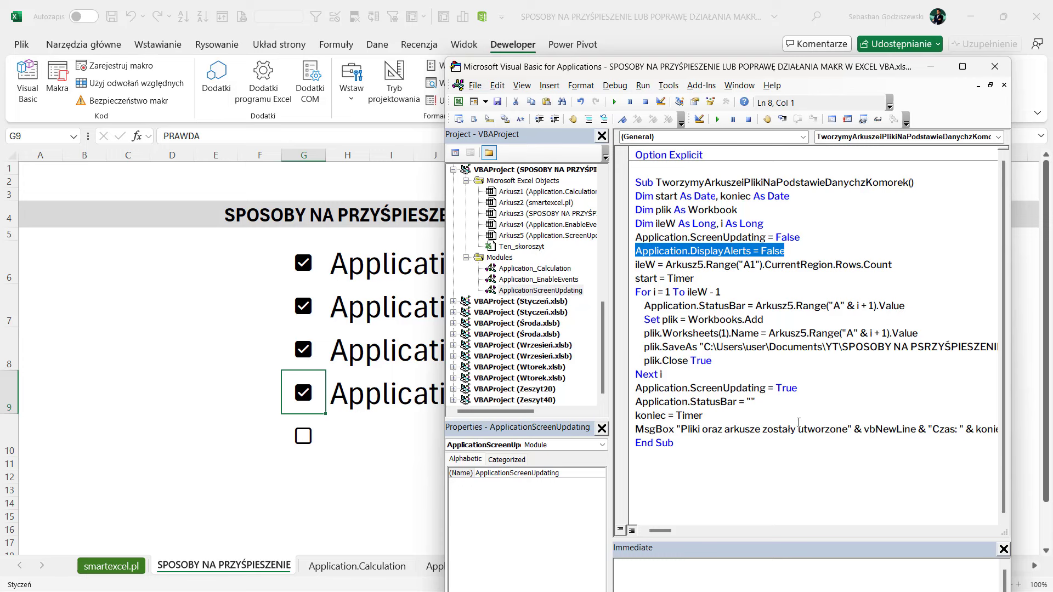
click(821, 391)
key(Return)
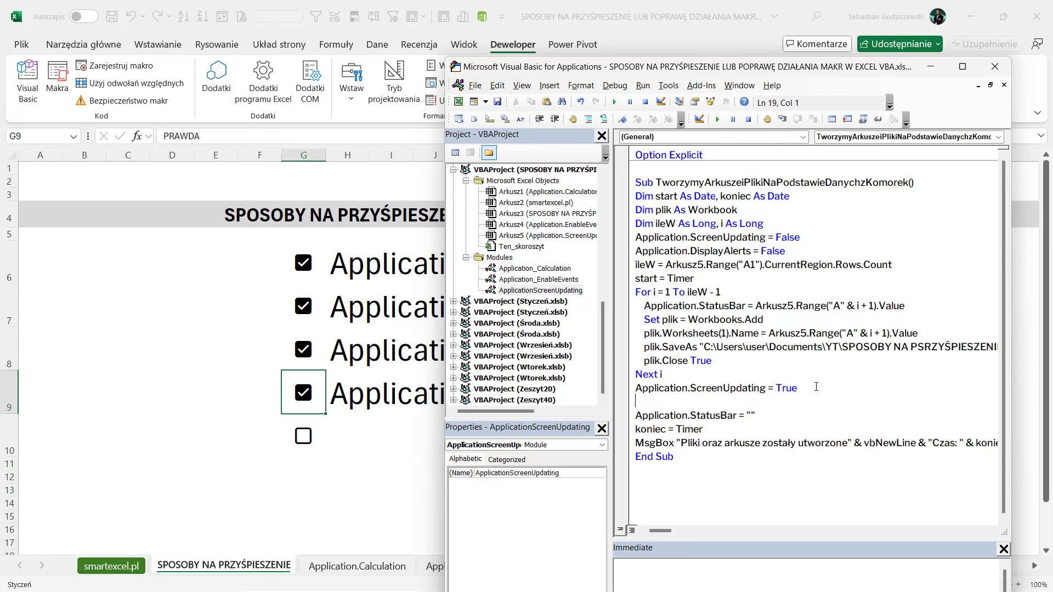
key(ctrl+v)
double_click(771, 402)
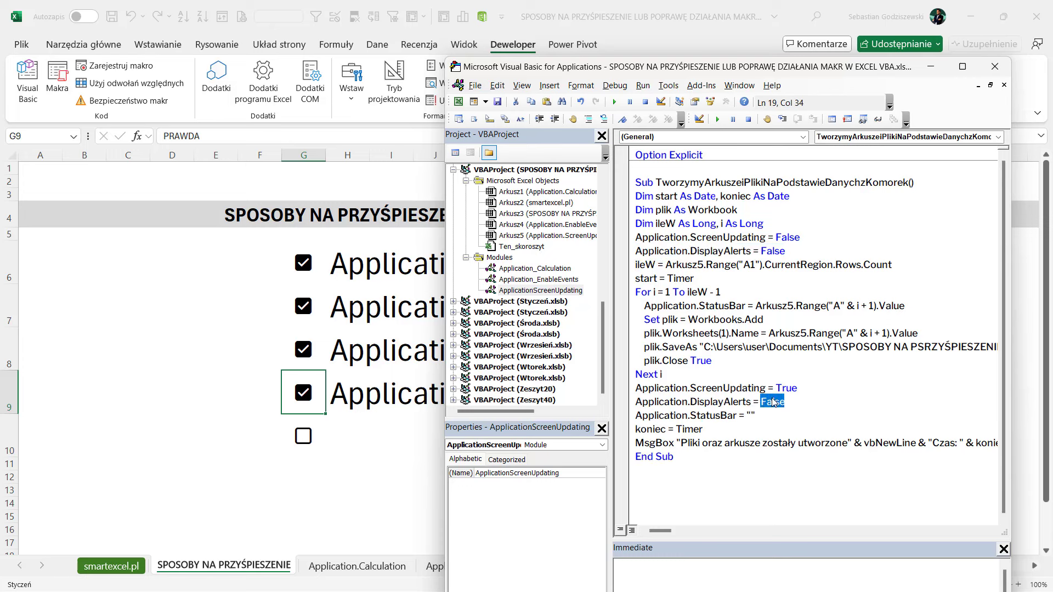
text(True)
key(Down)
- Dismiss the SUKCES message, save the workbook with Ctrl+S, and close the VBA editor
click(715, 323)
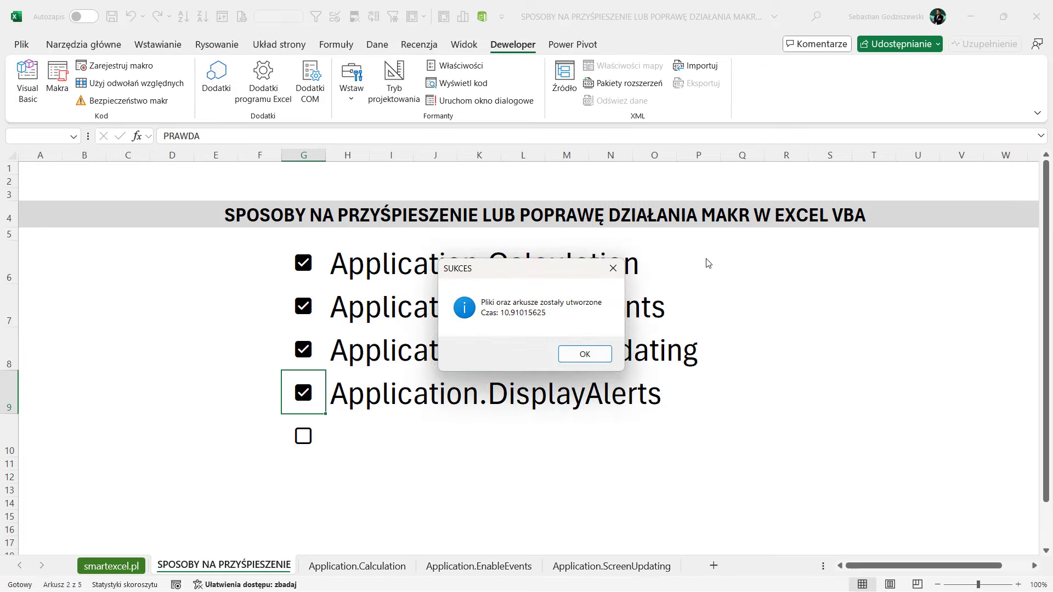
click(585, 354)
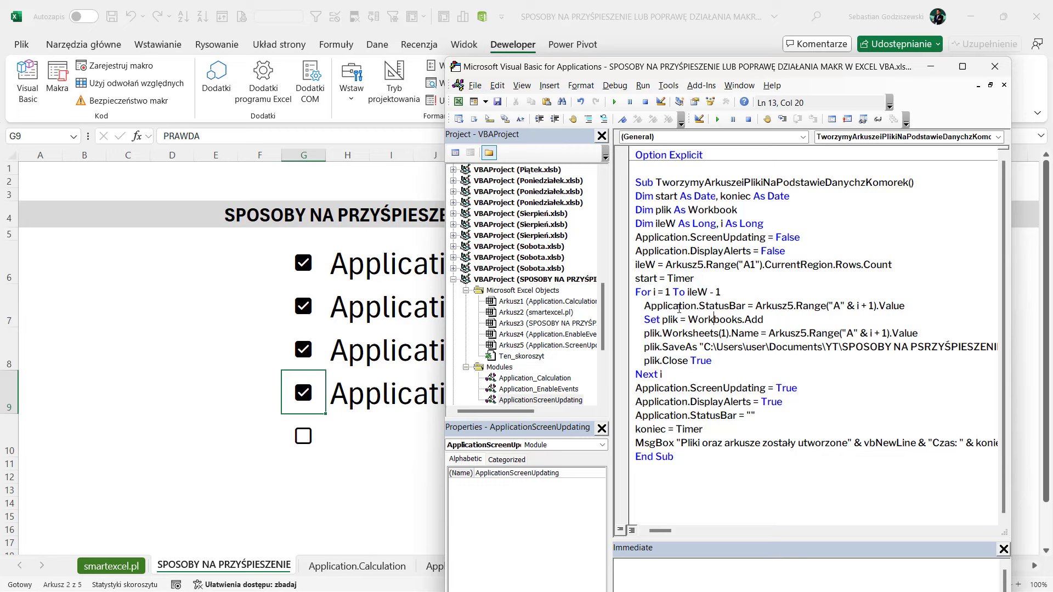
click(497, 101)
click(995, 67)
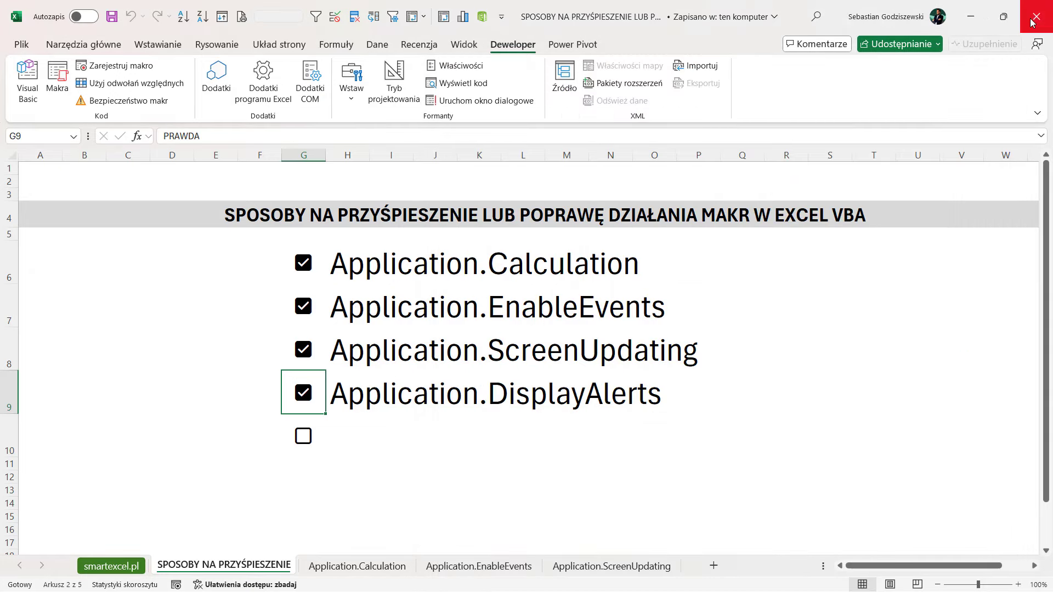
- Switch to a blank workbook and open its VBA editor snapped beside Excel
click(968, 27)
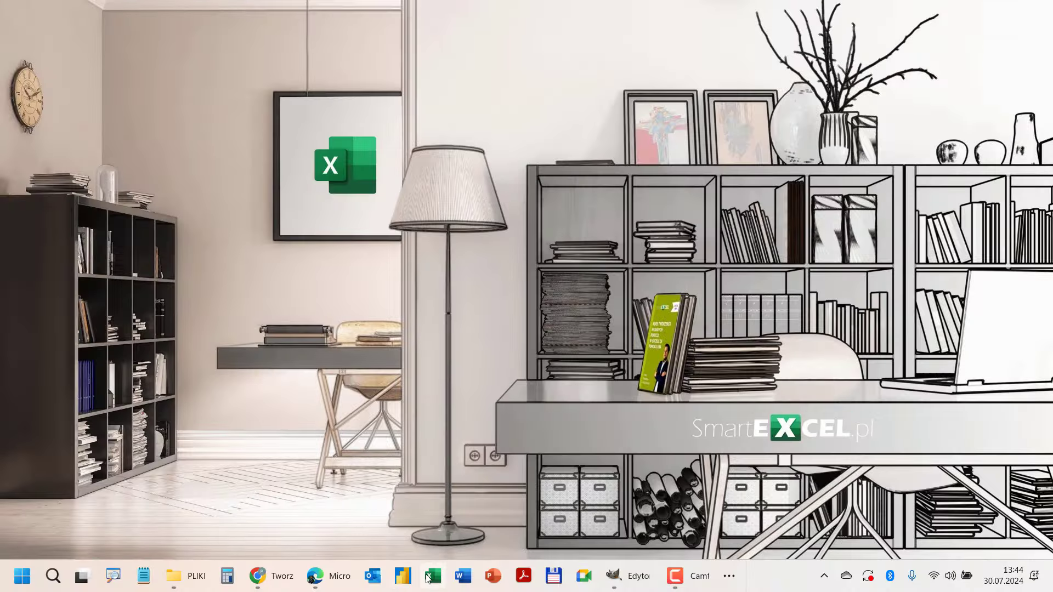
click(433, 575)
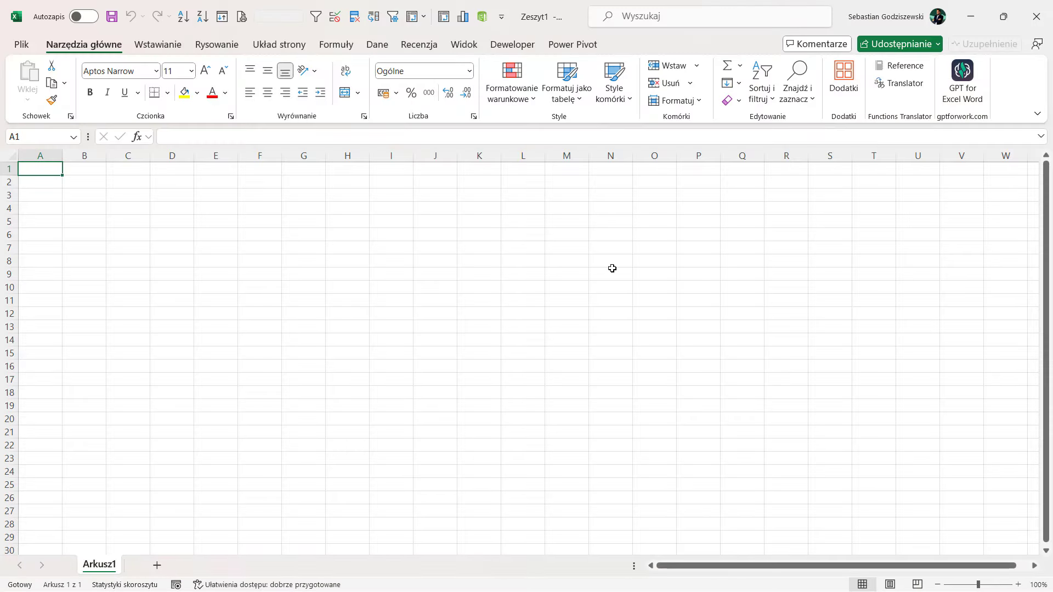
click(513, 44)
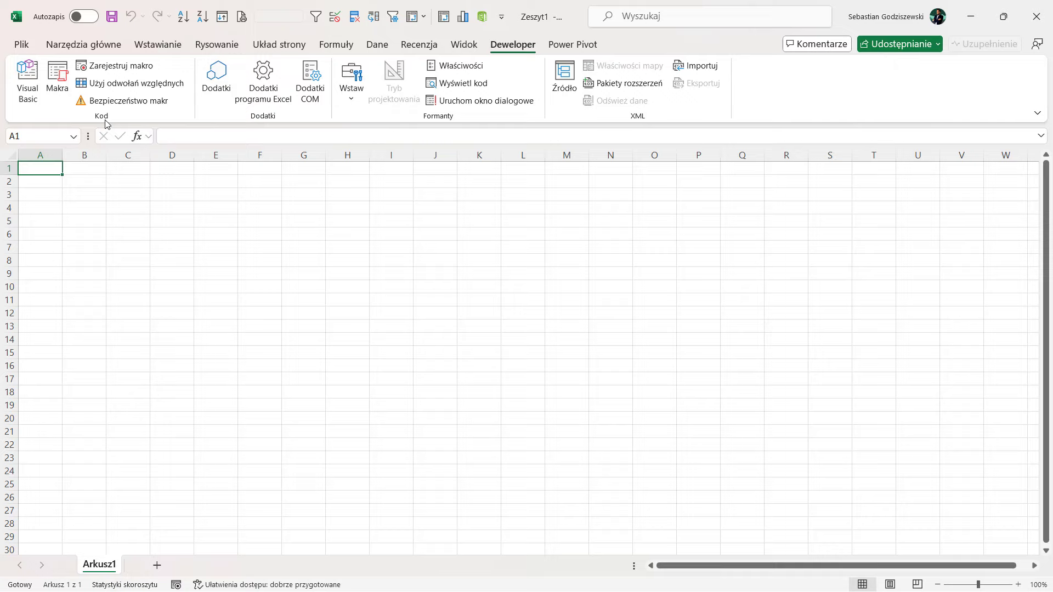
click(28, 82)
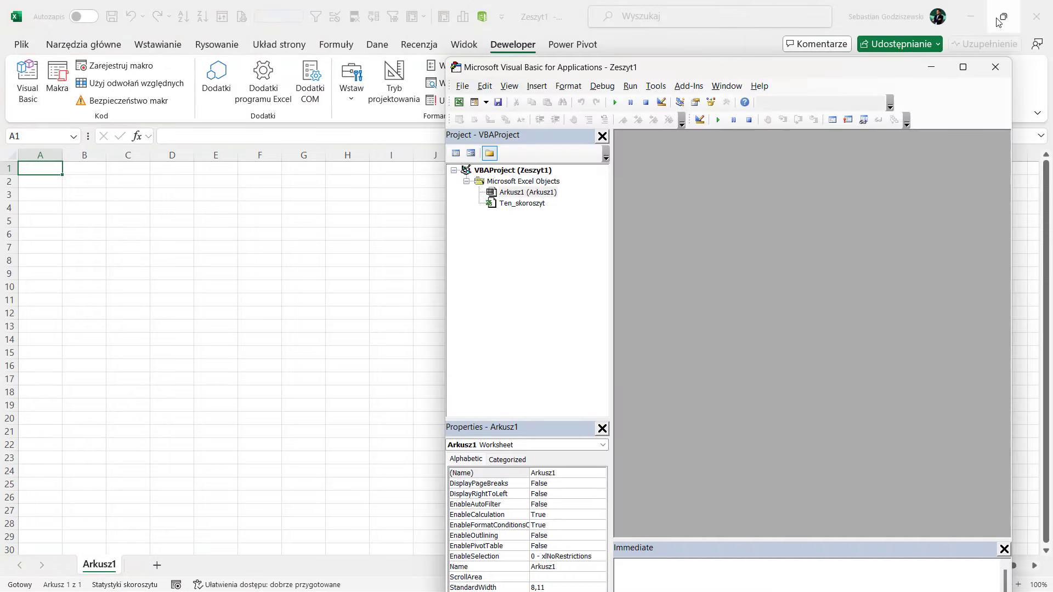
click(917, 64)
click(636, 110)
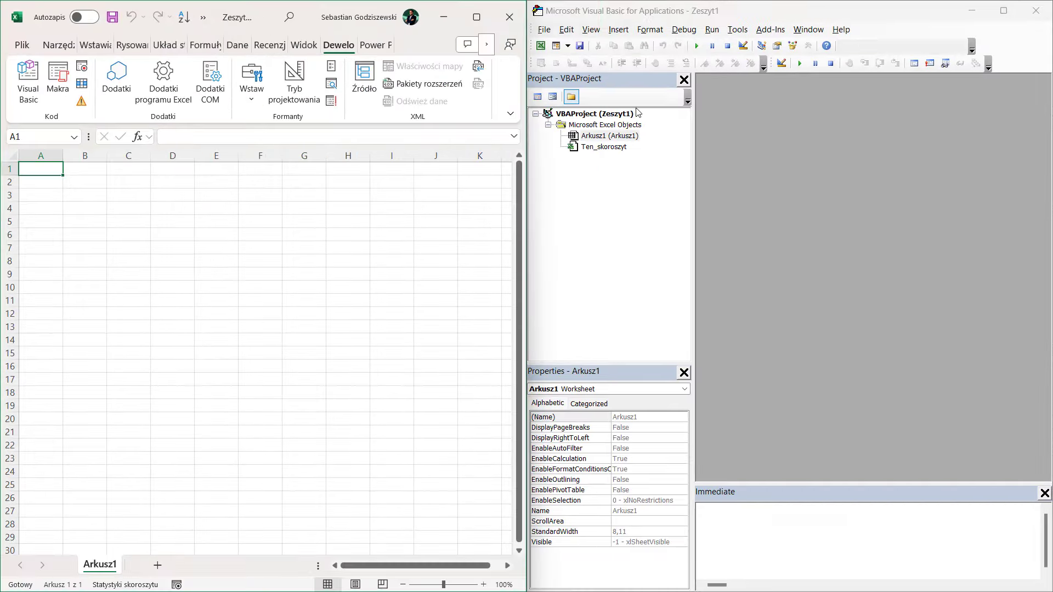
- Insert a new module and start the Sub TworzymyArkusze procedure
click(631, 30)
click(634, 74)
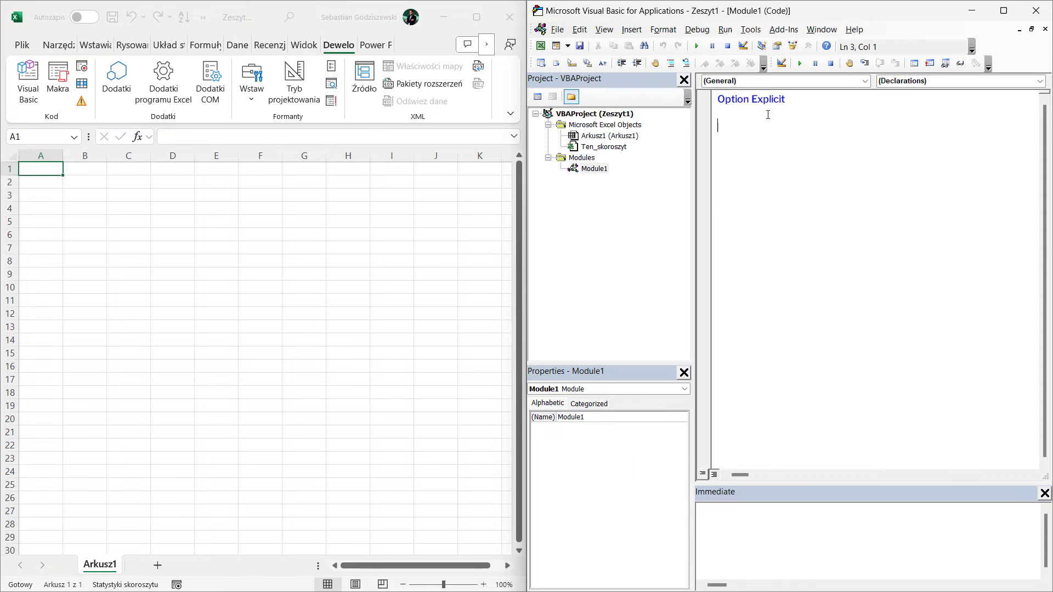
text(Sub Tworzym)
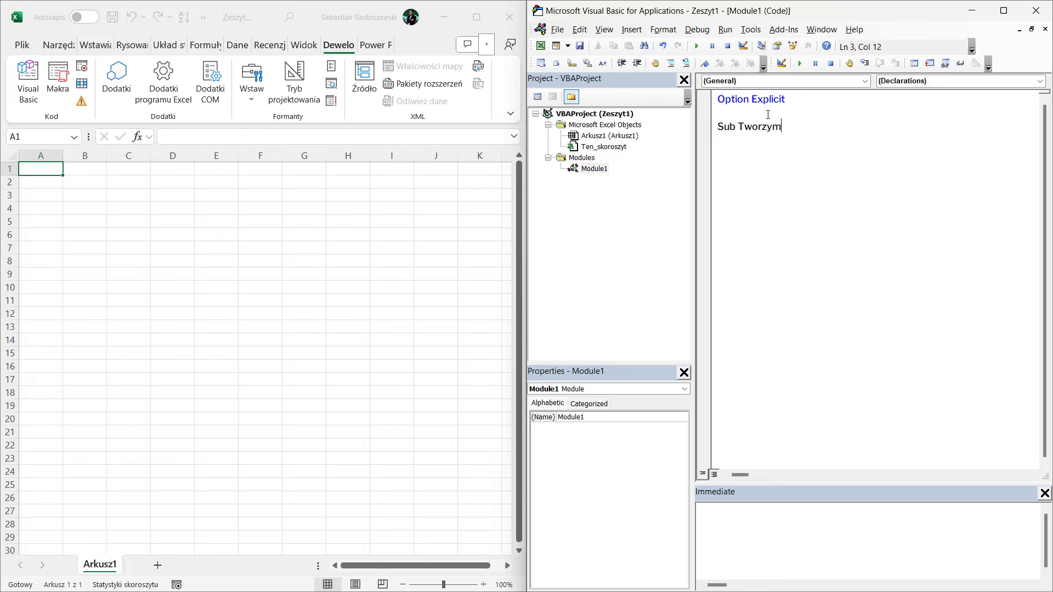
text(yArkusze)
key(Return)
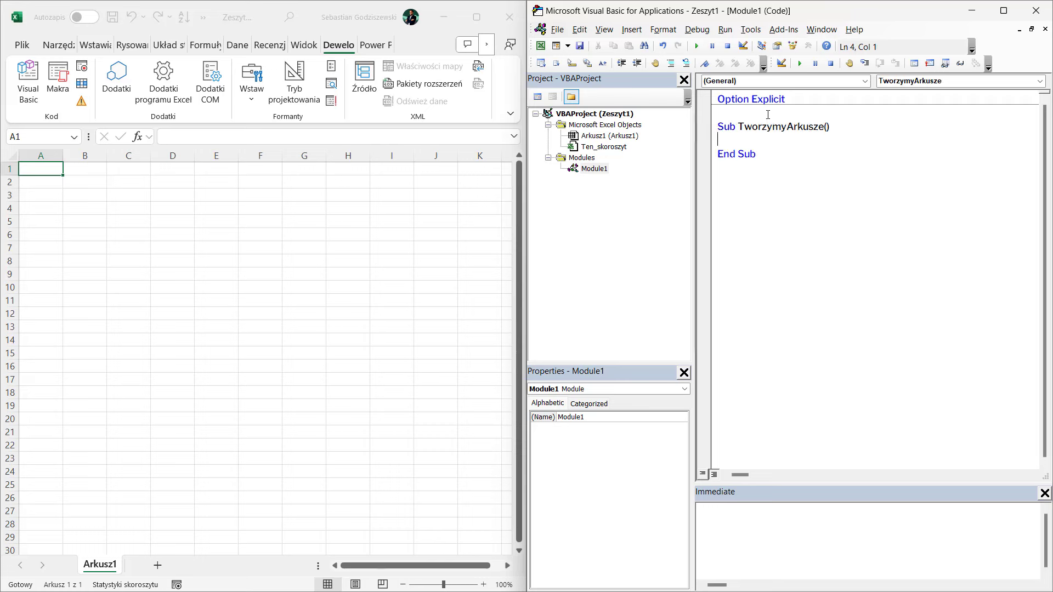
- Declare i and ileArk as Integer; set ileArk from InputBox 'Podaj liczbę arkuszy do utworzenia', default 5
text(Dim i as )
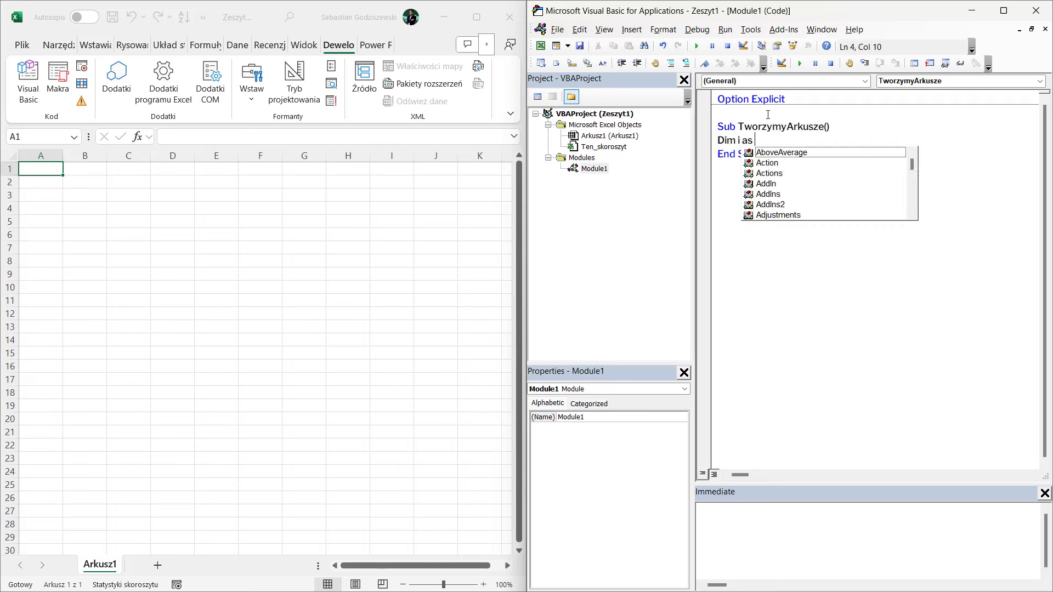
text(Integer)
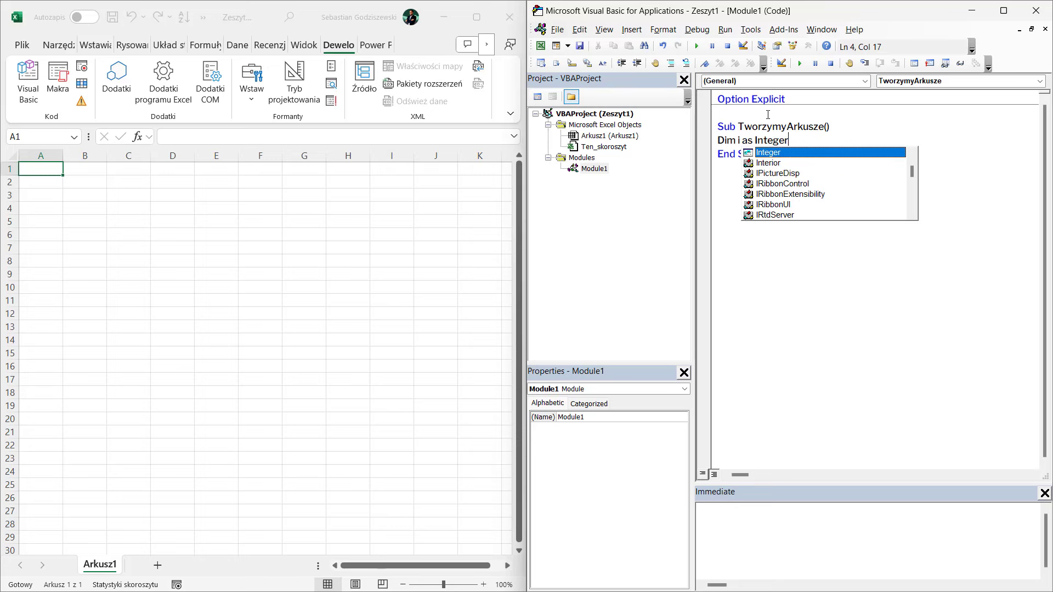
text(, ile)
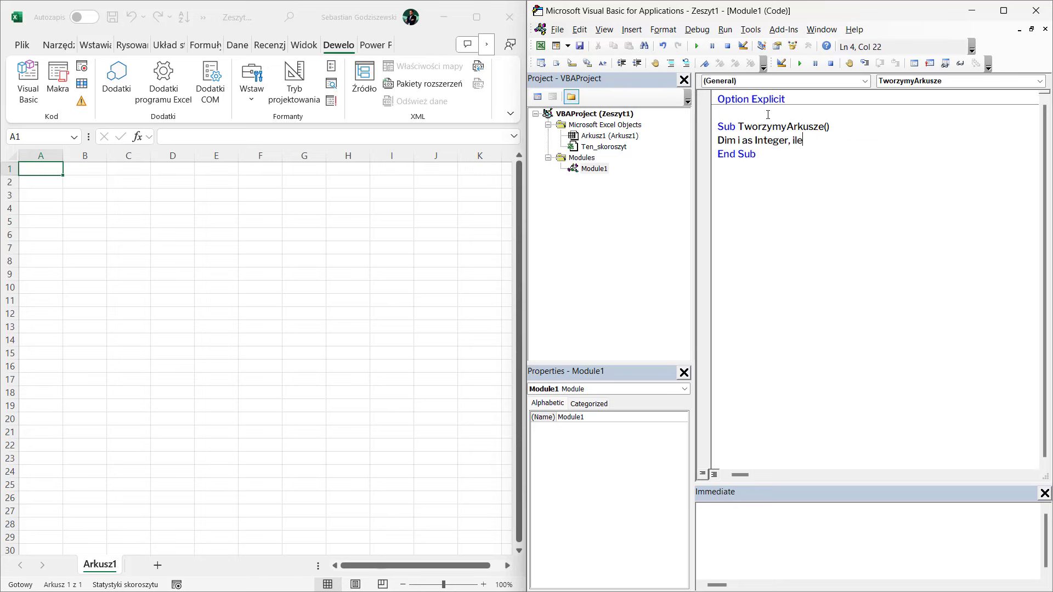
text(A)
text(as In)
key(Tab)
key(Return)
text(ileArk )
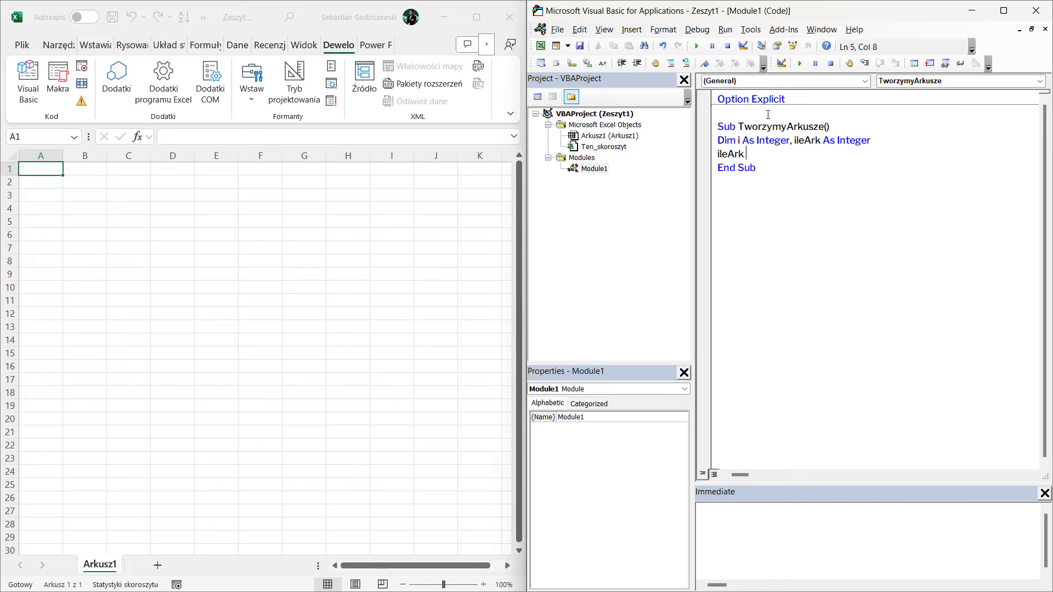
text(= )
text(Input)
text(box()
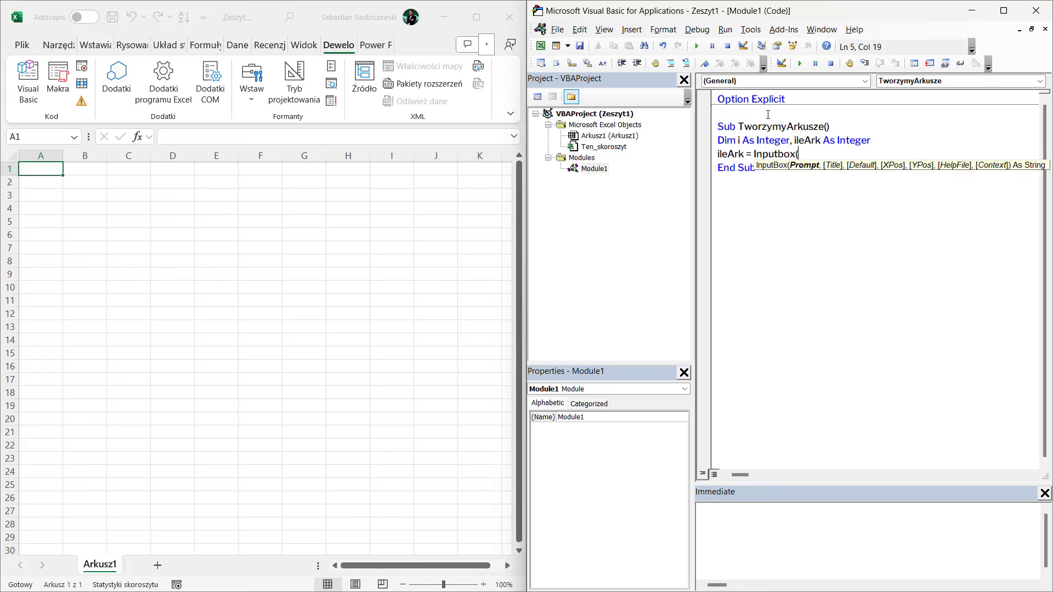
text("Podaj )
text(liczbę )
text(arkuszy do ut)
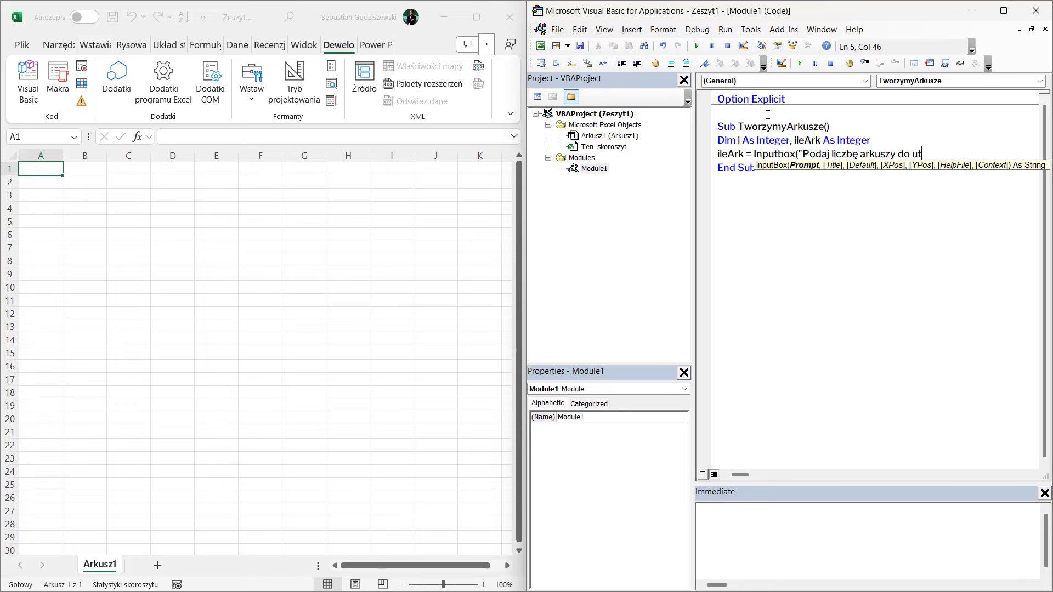
text(worzenia",)
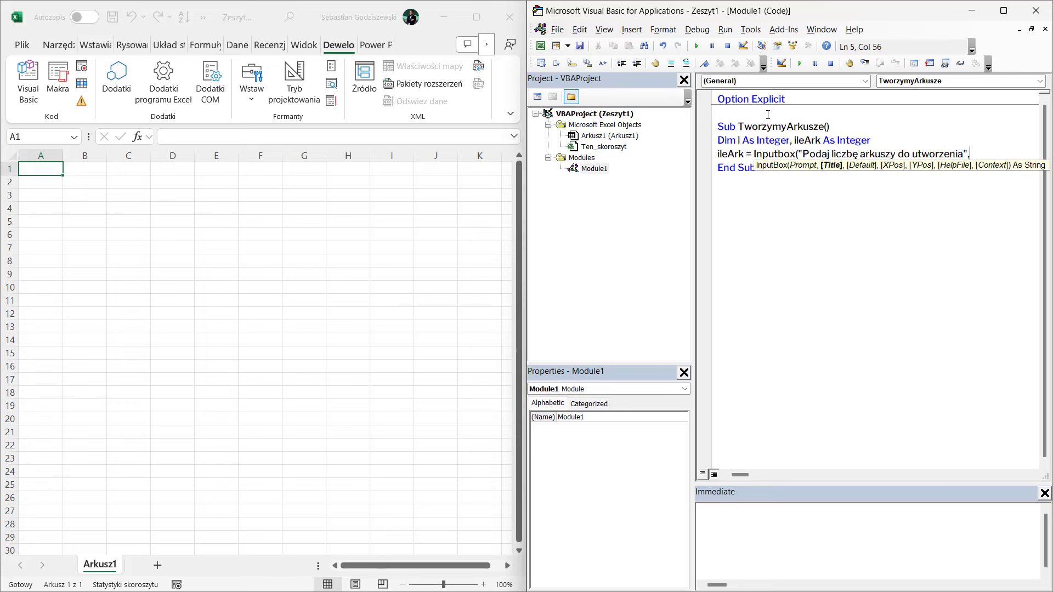
text( Tw)
text(orzymy arkusze)
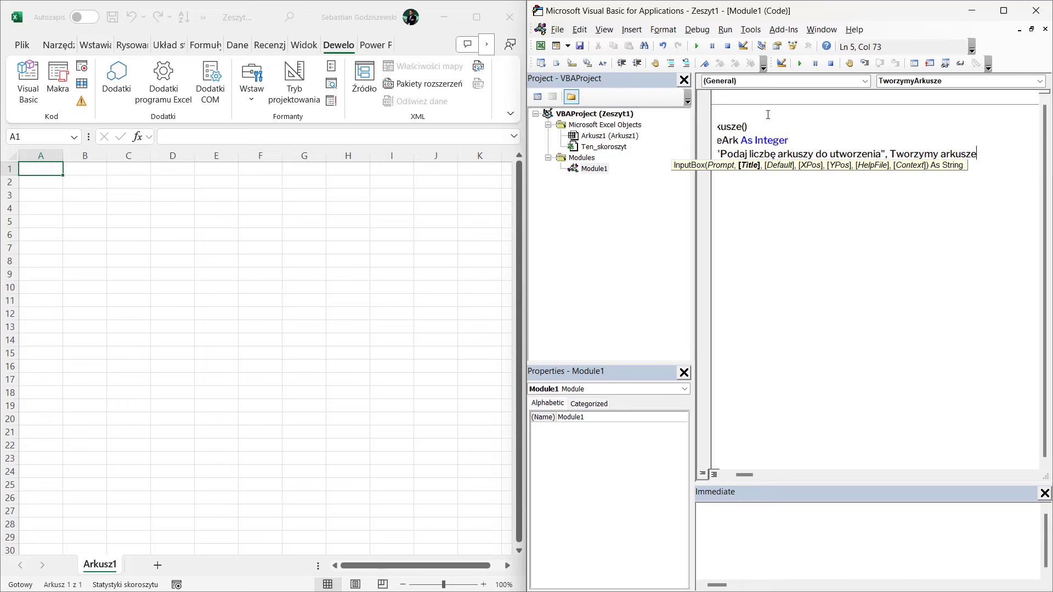
text(",)
text(5)
key(Return)
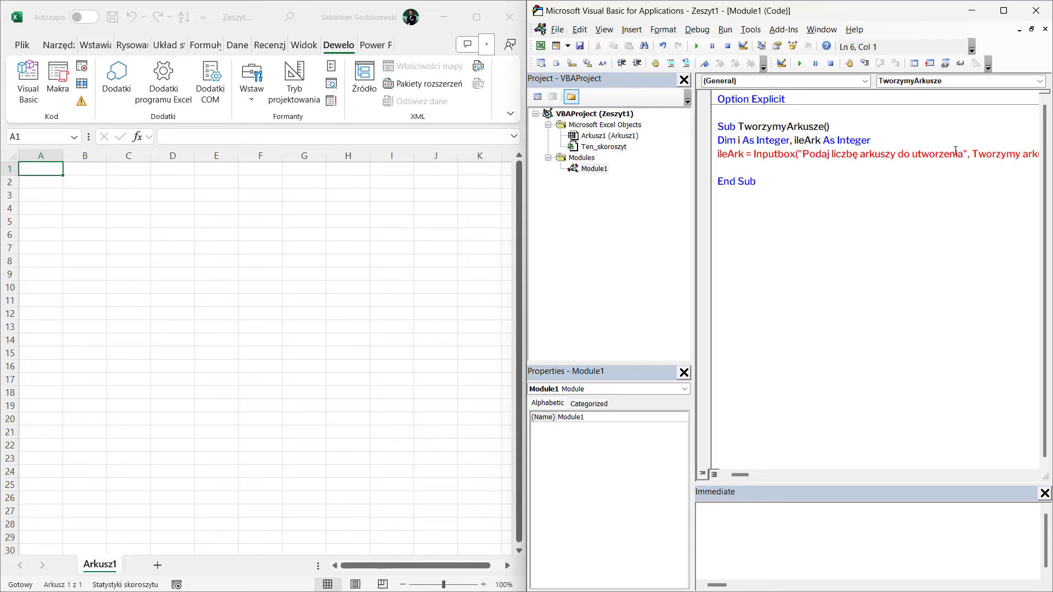
- Add the missing quote before Tworzymy arkusze and type For i = 1 To ileArk above End Sub
click(973, 153)
text(")
key(Right)
key(Right)
key(Right)
key(End)
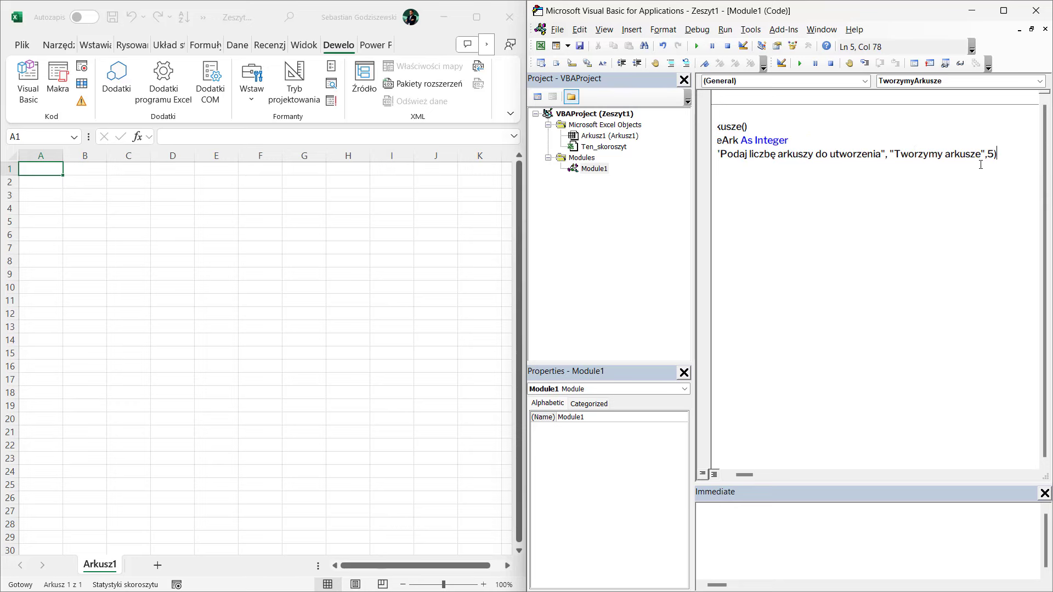
key(Down)
key(Down)
key(Home)
key(Return)
key(Up)
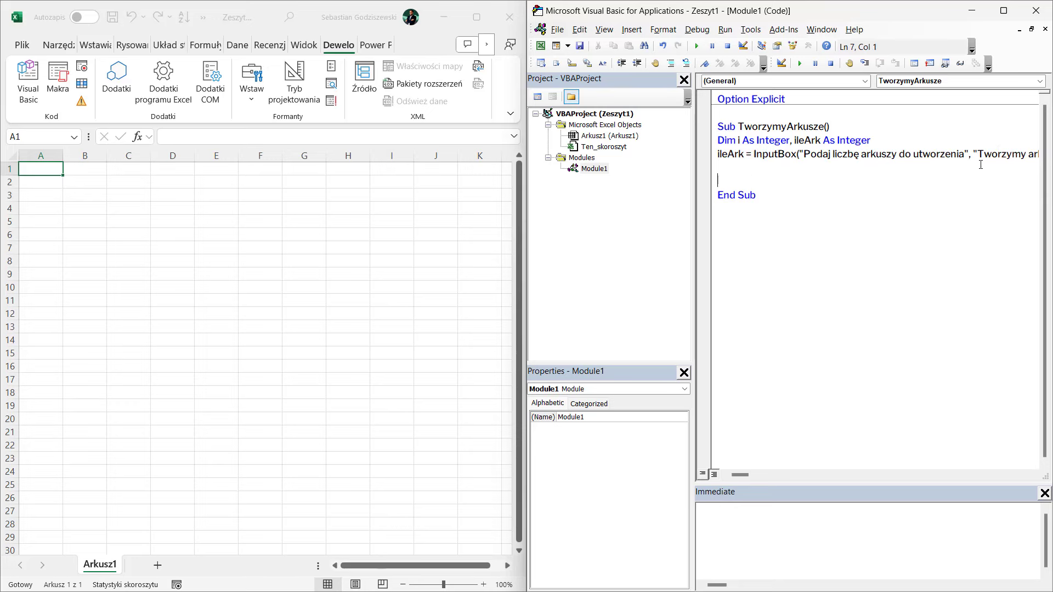
text(For i)
text( = 1 to i)
text(leArk)
- Close the loop with Next i and add Worksheets.Add After:=Worksheets(i) inside it
key(Return)
key(Return)
text(Nex)
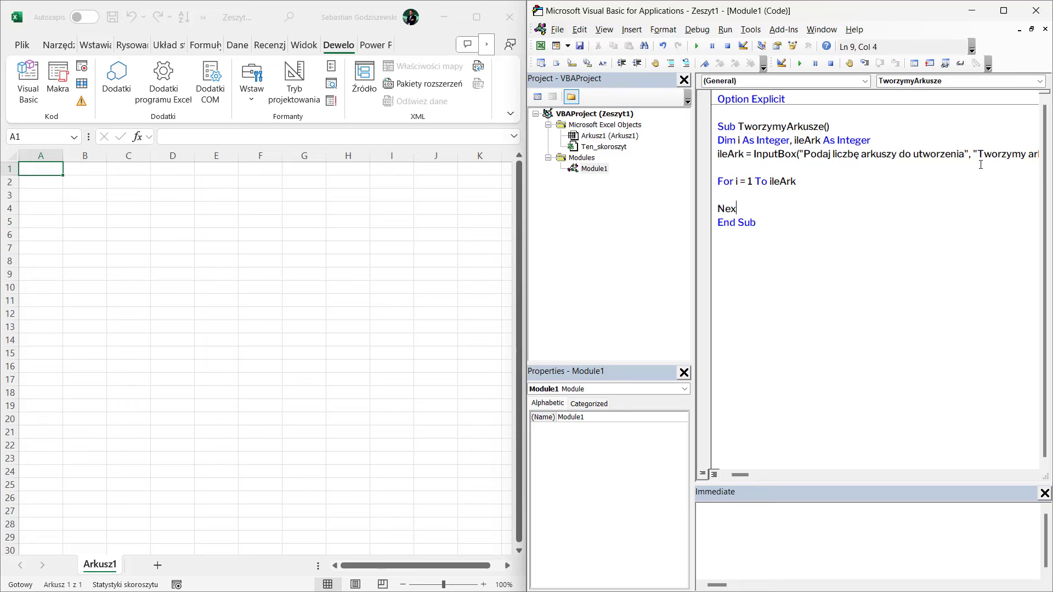
text(t i)
text(Works)
key(ctrl+space)
text(.ad)
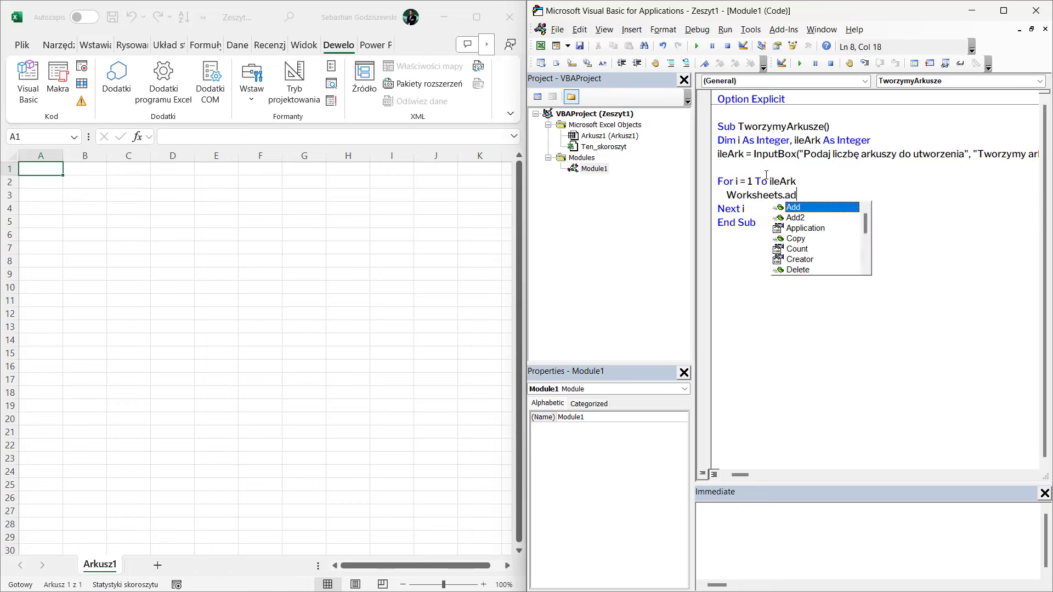
key(Tab)
text(A)
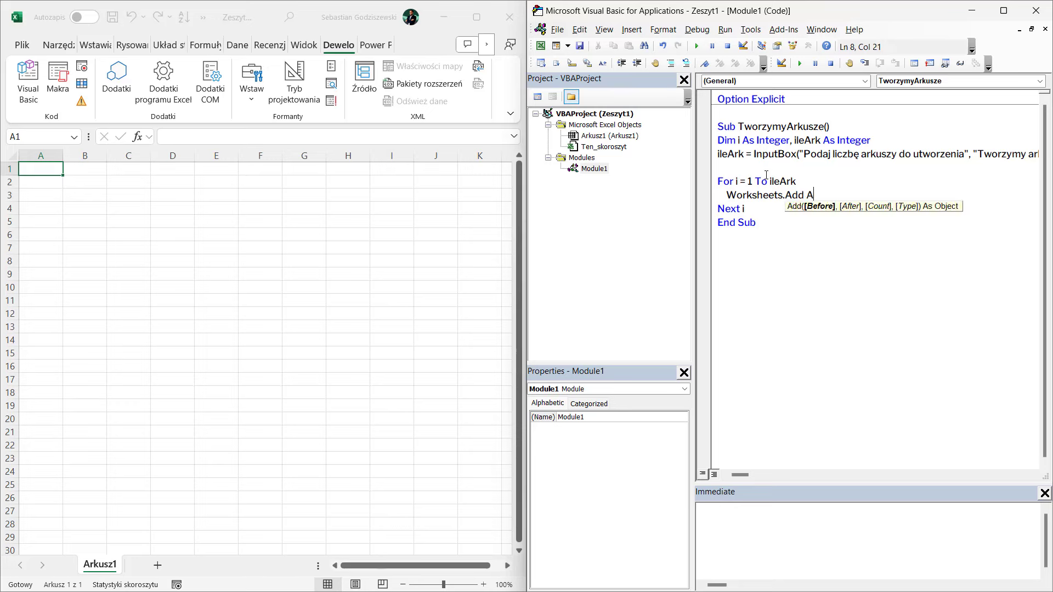
text(fter:=)
text(Wor)
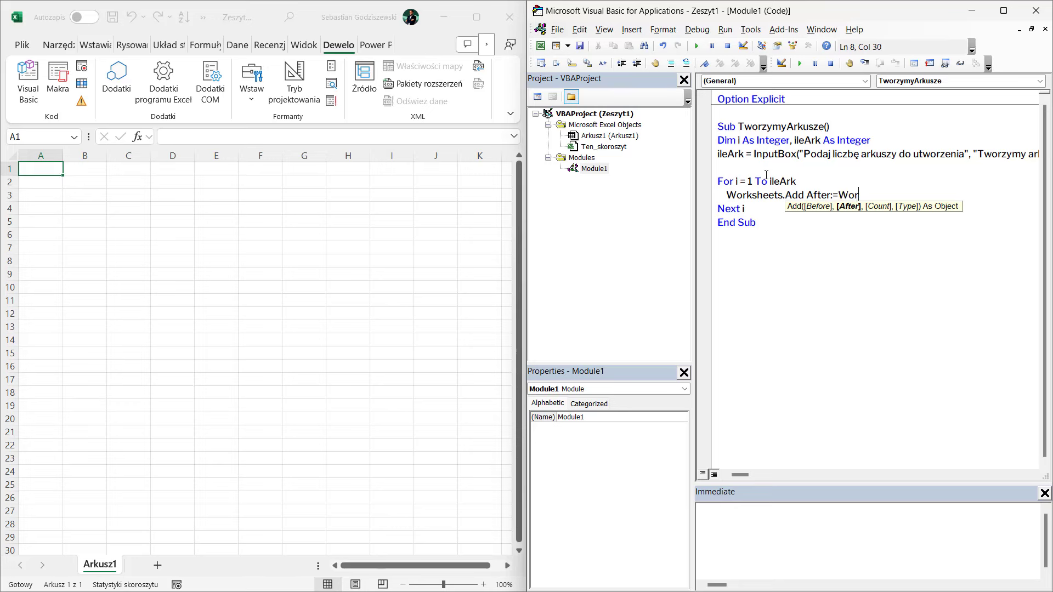
text(ks)
key(ctrl+space)
key(Tab)
text((i))
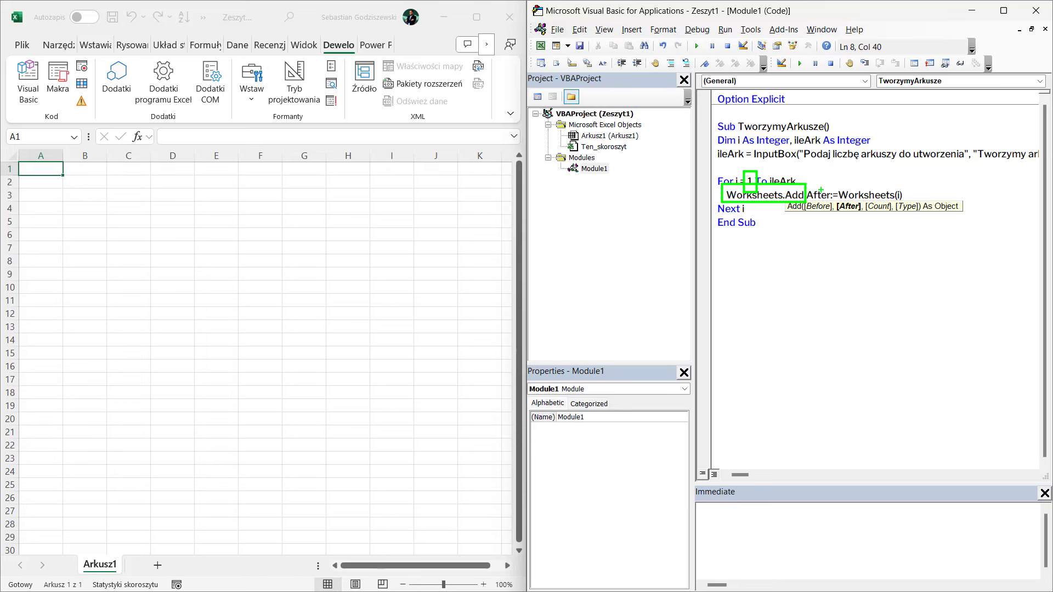
- Add ActiveSheet.Name = i inside the loop to name each new sheet
drag(822, 190, 821, 175)
drag(896, 187, 909, 170)
drag(79, 553, 129, 574)
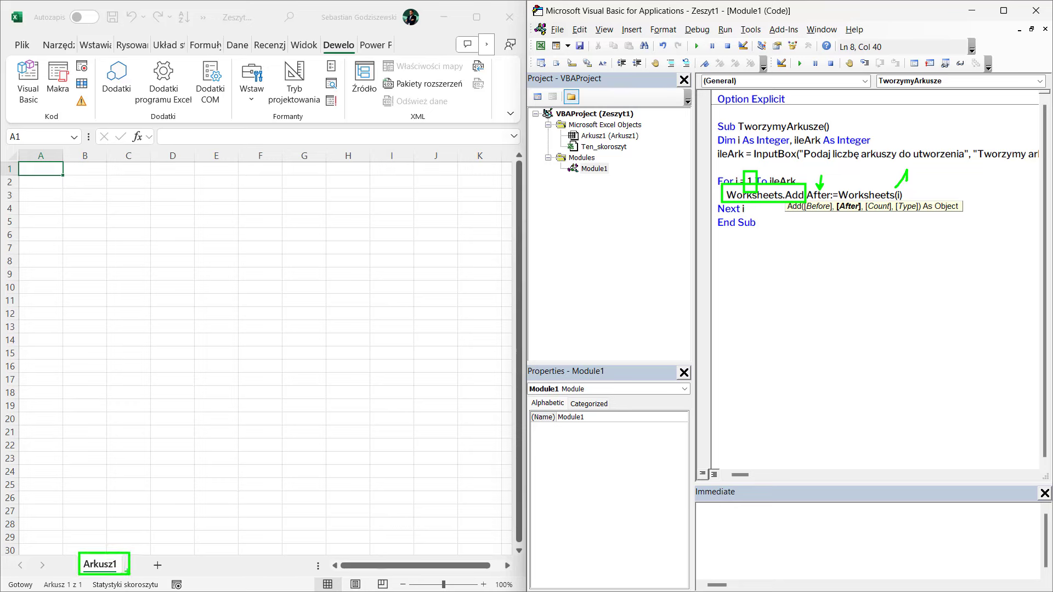
drag(132, 500, 144, 555)
key(Escape)
key(Return)
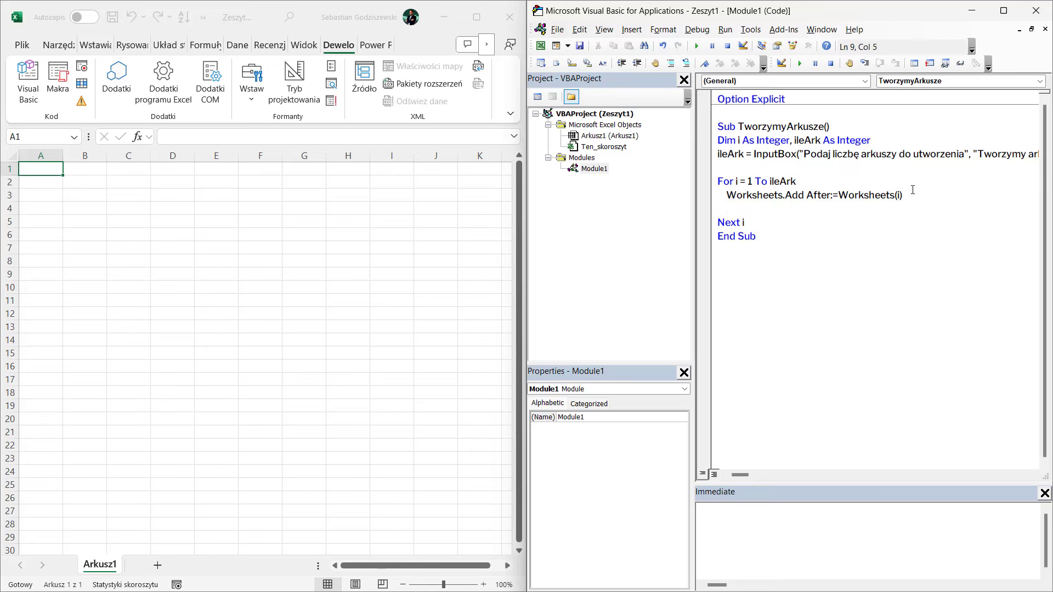
text(Acti)
key(ctrl+space)
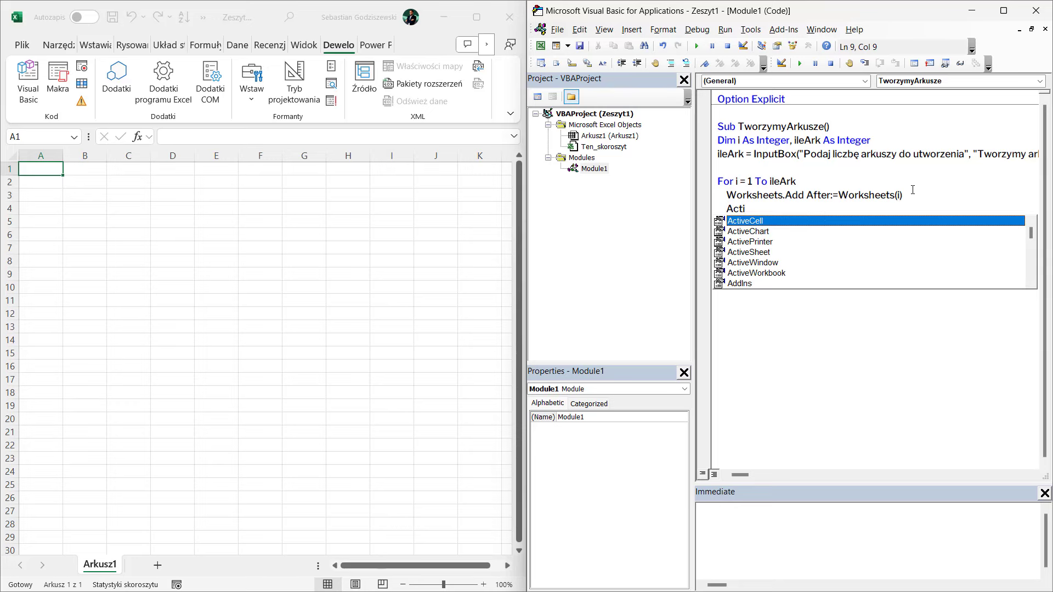
key(Down)
key(Down)
key(Down)
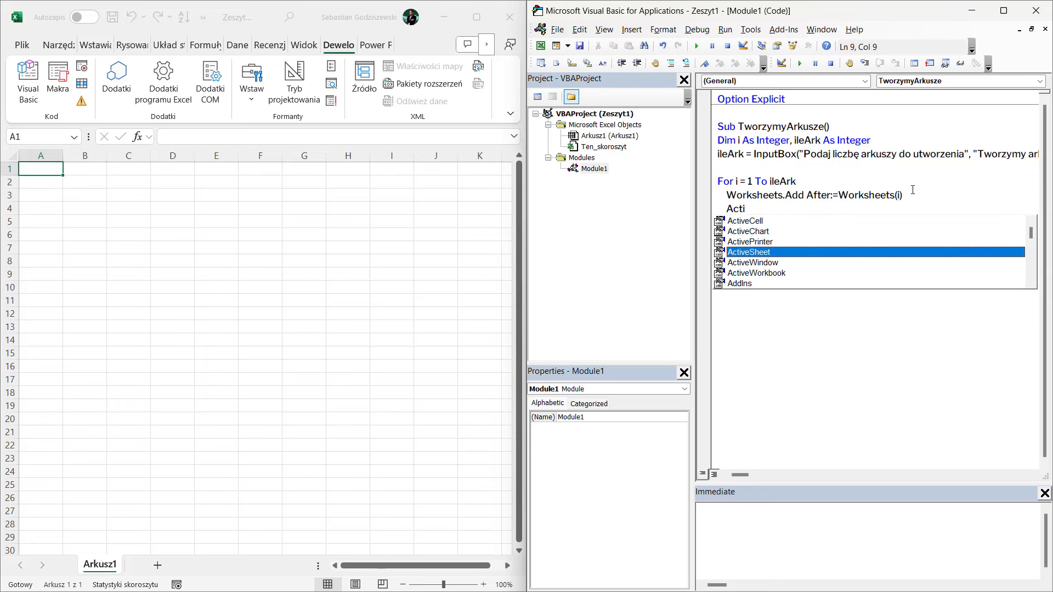
key(Tab)
text(.nam)
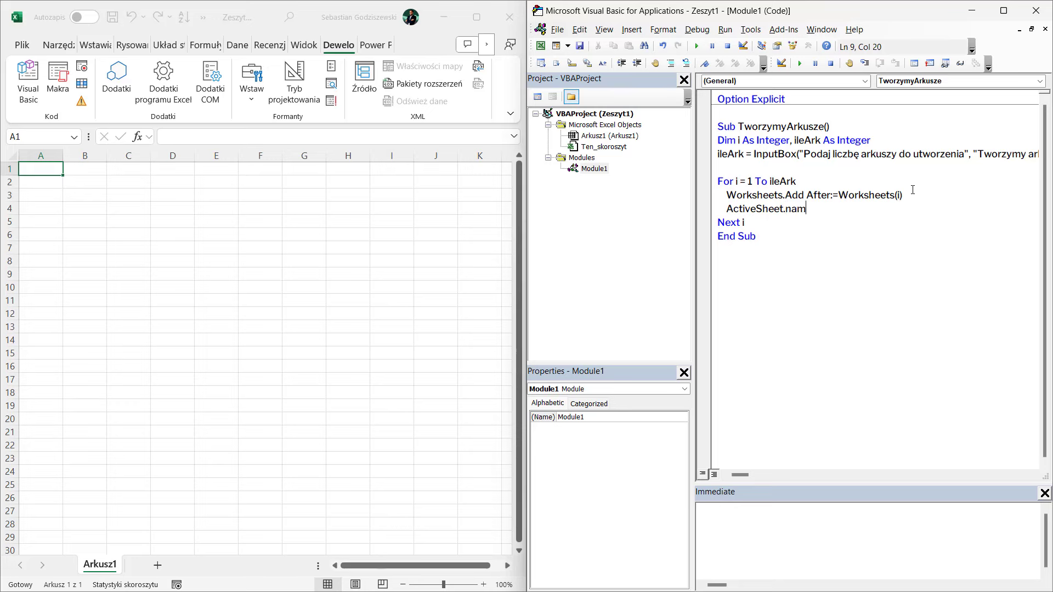
text(e = i)
drag(813, 202, 832, 213)
key(Escape)
- Run TworzymyArkusze with the default 5 to add sheets 1–5, then begin Sub UsuwamyArkusze
click(729, 170)
click(697, 46)
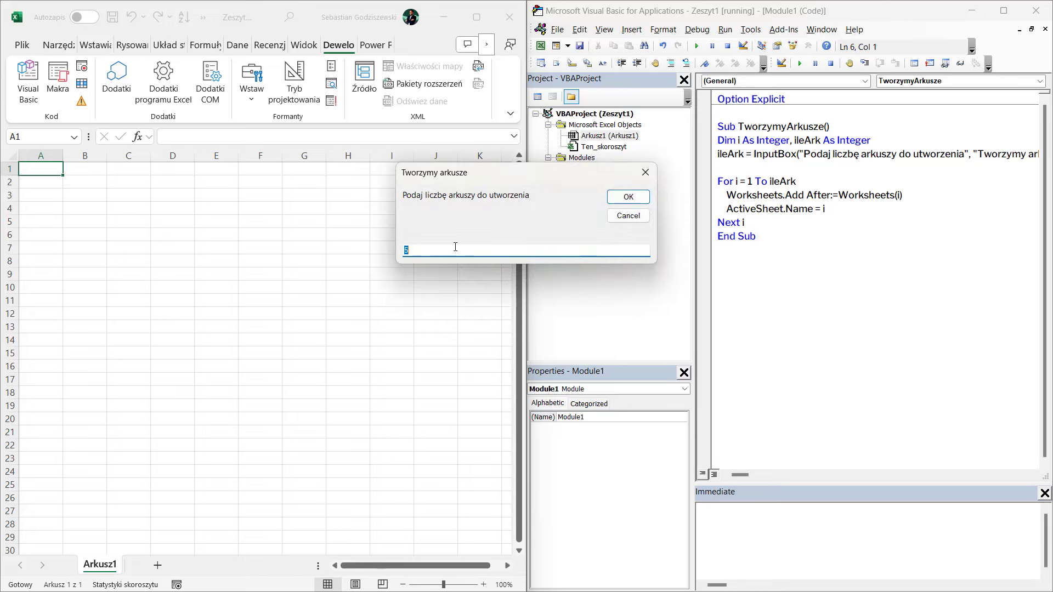
click(628, 197)
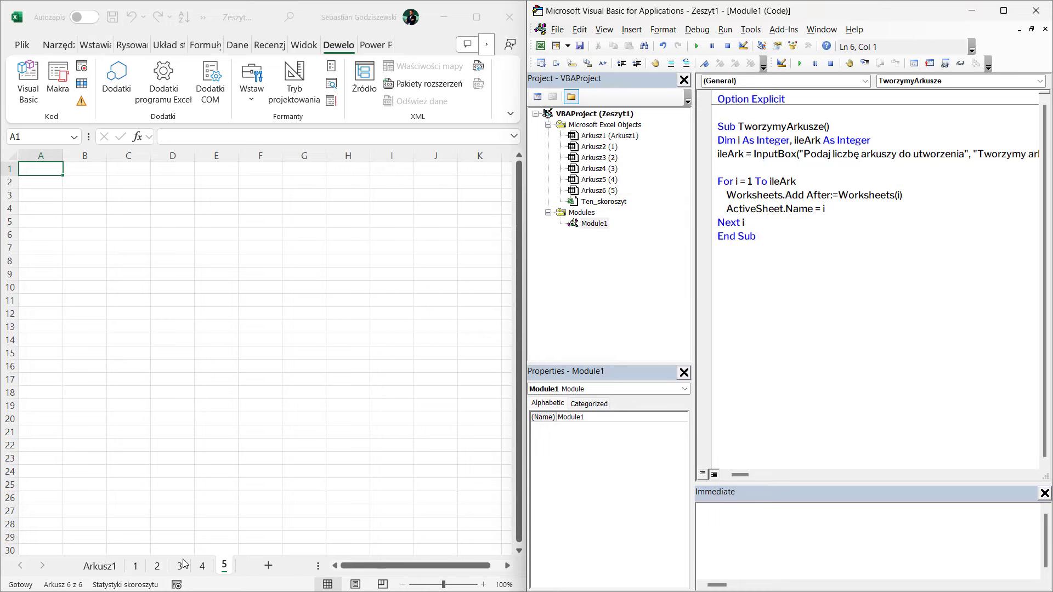
key(Down)
key(Down)
key(Down)
key(Down)
key(Down)
text(Sub )
text(UsuwamyArk)
text(usze)
- Declare the loop counter with Dim i As Integer in UsuwamyArkusze
key(Return)
text(Dim i)
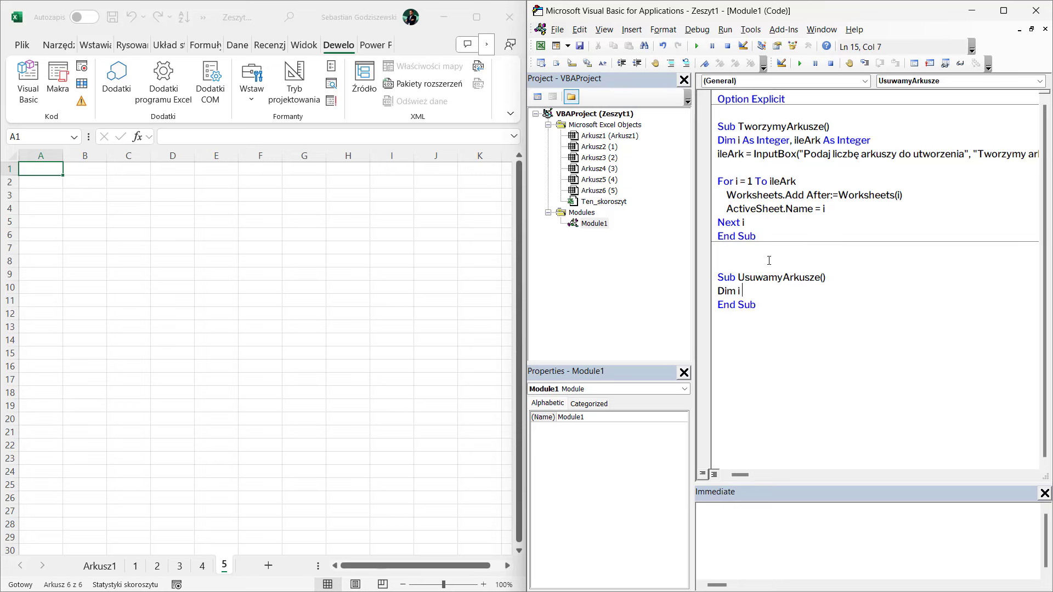
text( as In)
key(Tab)
key(Return)
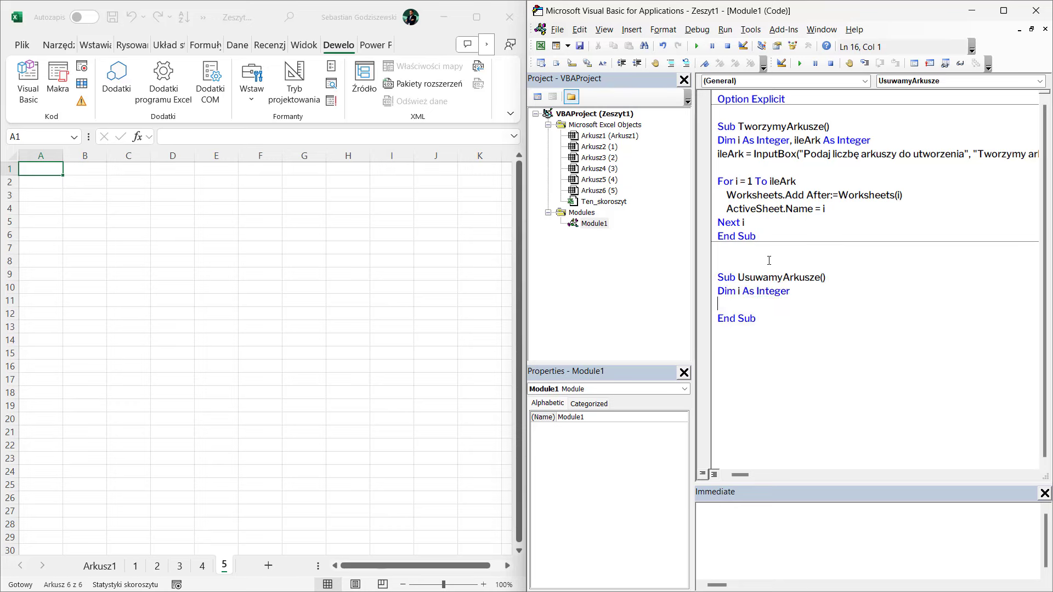
key(Return)
- Draft the loop header as For i = 1 to 5, then select the 1 to 5 range
text(For i )
text(= 1 to )
text(5)
key(BackSpace)
text(5)
mouse_move(255, 516)
mouse_down()
mouse_move(233, 555)
mouse_move(130, 550)
mouse_up()
drag(747, 319, 794, 319)
- Change the loop header to For i = Worksheets.Count To 2 Step -1
text(Work)
key(ctrl+space)
key(Down)
key(Down)
text(.)
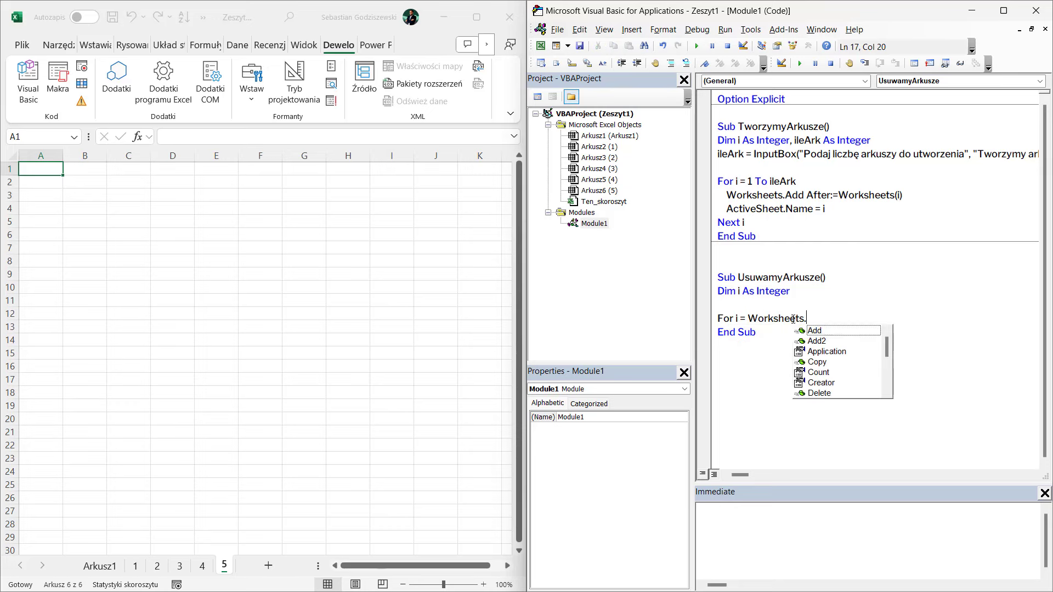
text(coun)
key(Tab)
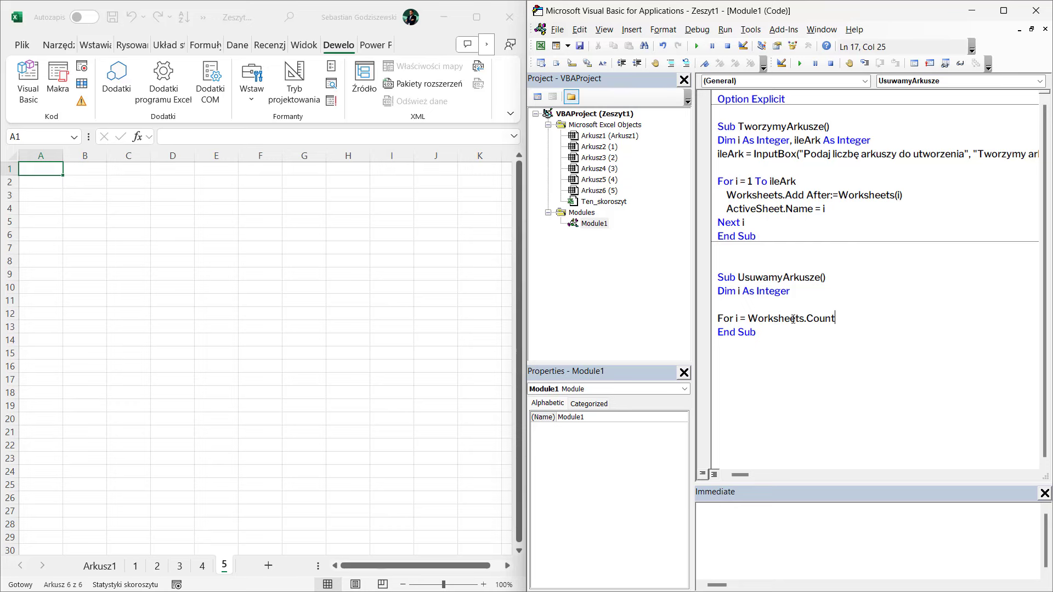
text( to 2)
drag(132, 555, 131, 517)
mouse_move(60, 553)
mouse_down()
mouse_move(129, 576)
mouse_move(116, 574)
mouse_up()
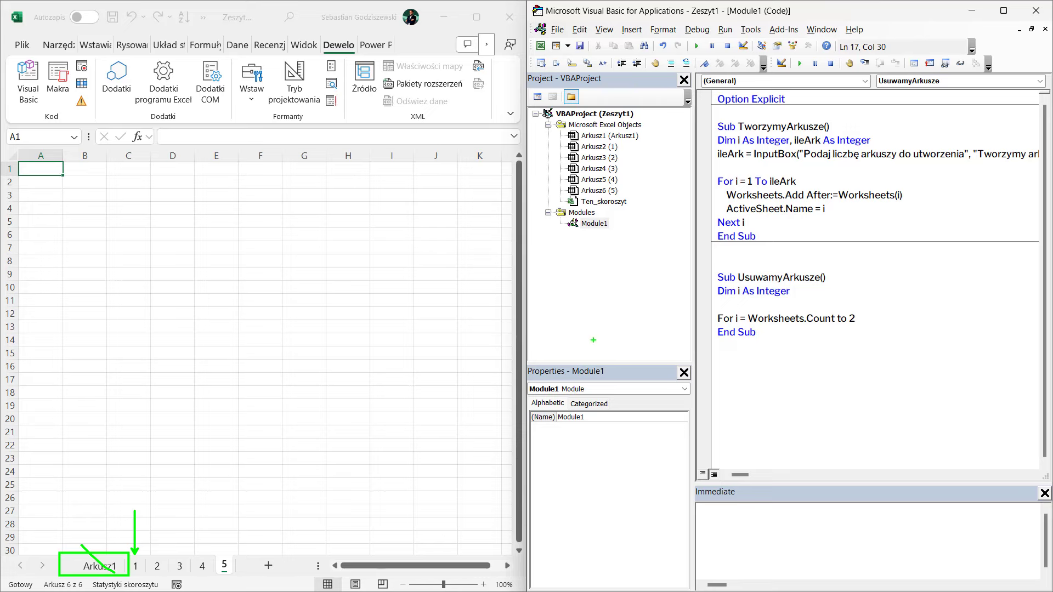
key(Escape)
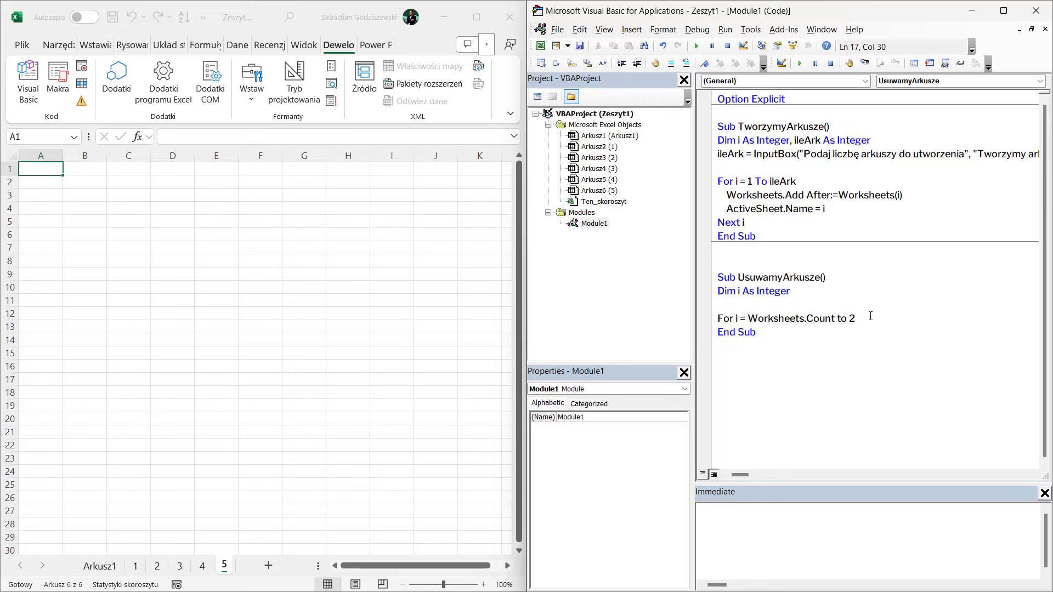
text(Step )
text(-1)
- Close the loop with Next i and copy the Worksheets.Count expression
key(Return)
key(Return)
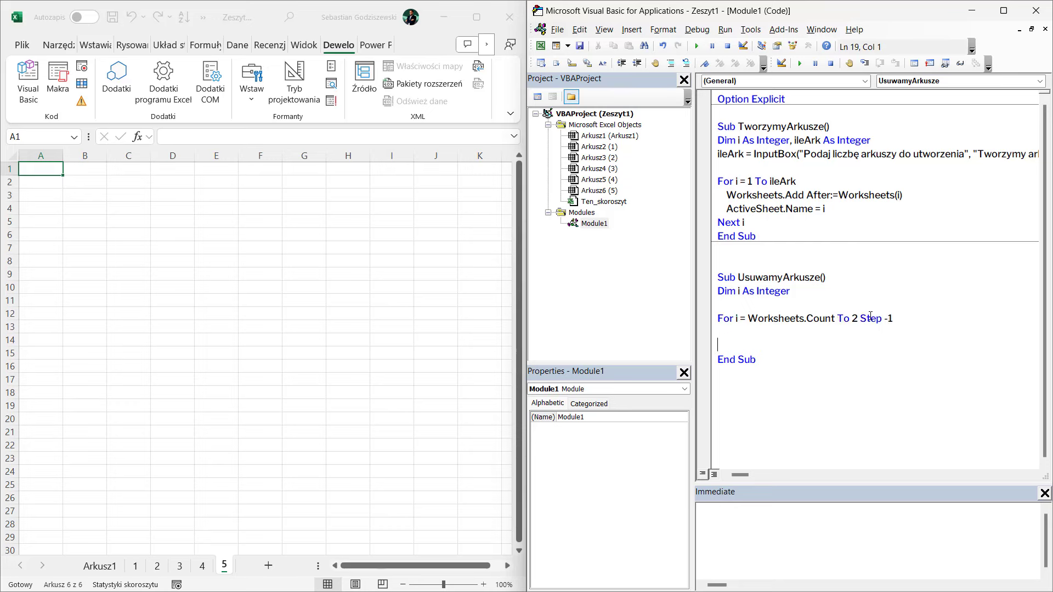
text(Next i)
click(850, 355)
mouse_move(740, 306)
mouse_down()
mouse_move(836, 332)
mouse_move(751, 318)
mouse_up()
double_click(826, 320)
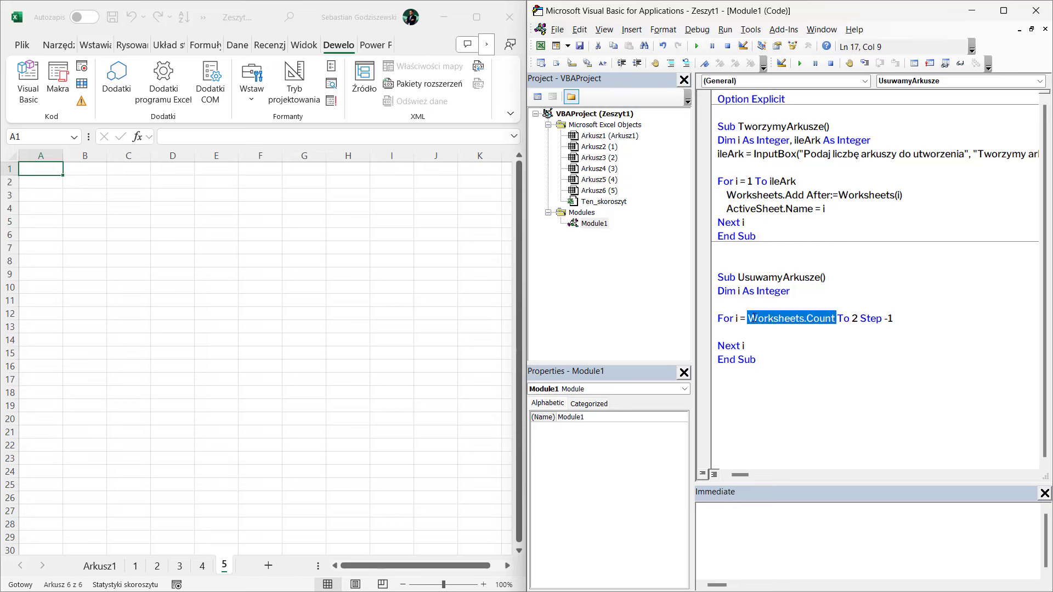
key(ctrl+c)
- Evaluate ?Worksheets.Count in the Immediate window to confirm the workbook has 6 sheets
click(742, 510)
text(?)
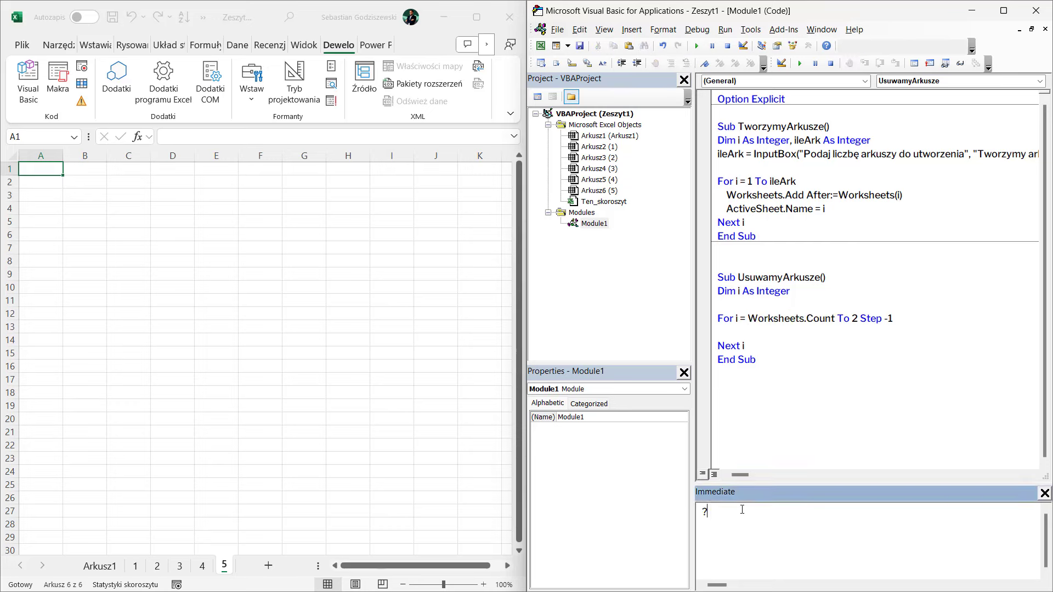
key(ctrl+v)
key(Return)
drag(64, 541, 249, 581)
click(604, 29)
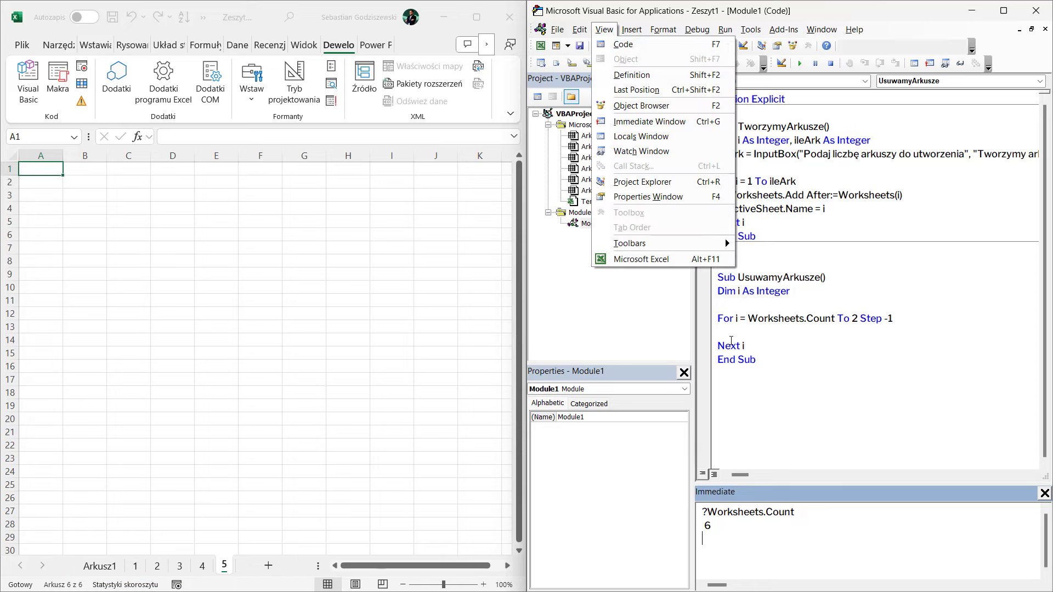
click(654, 121)
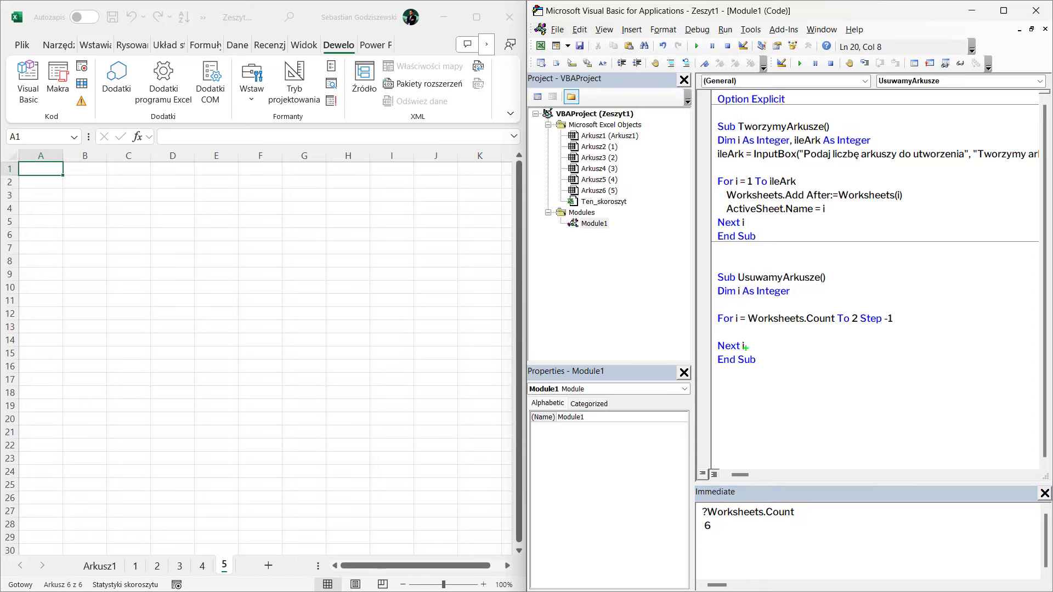
drag(711, 339, 758, 354)
drag(747, 310, 838, 328)
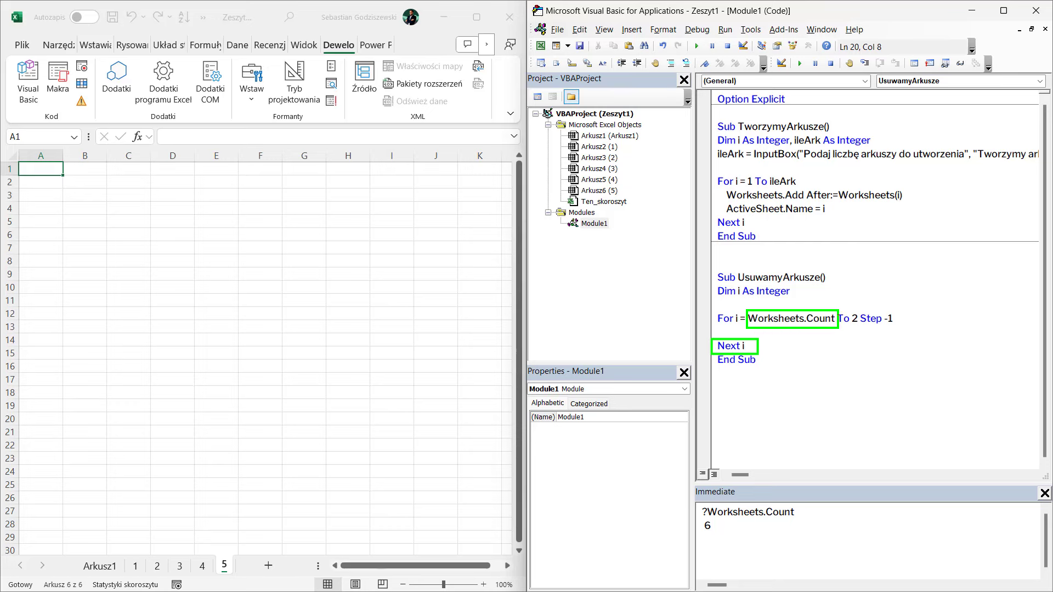
drag(723, 533, 699, 516)
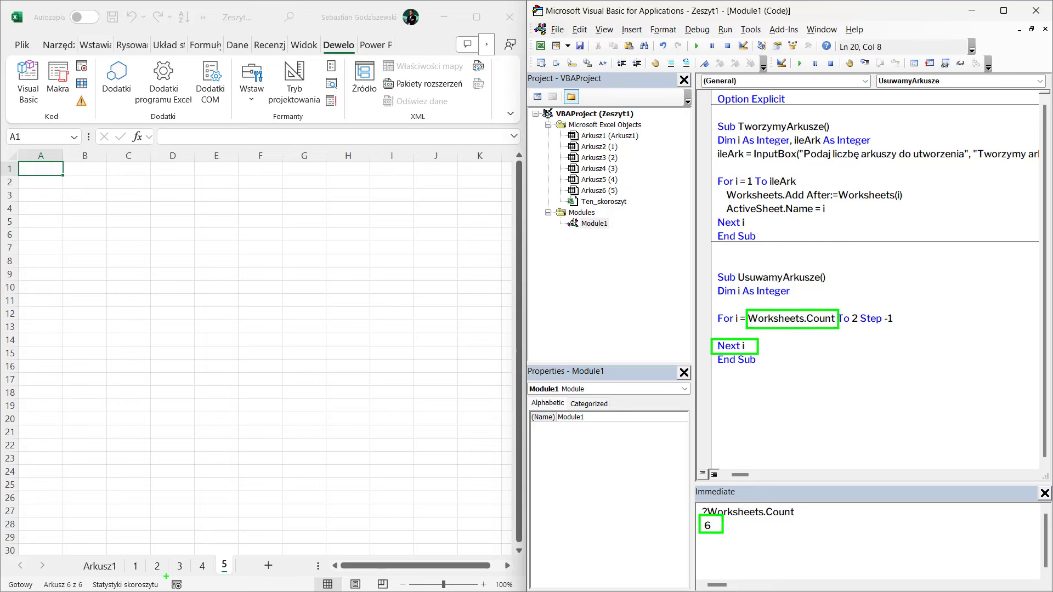
drag(60, 543, 255, 583)
key(Escape)
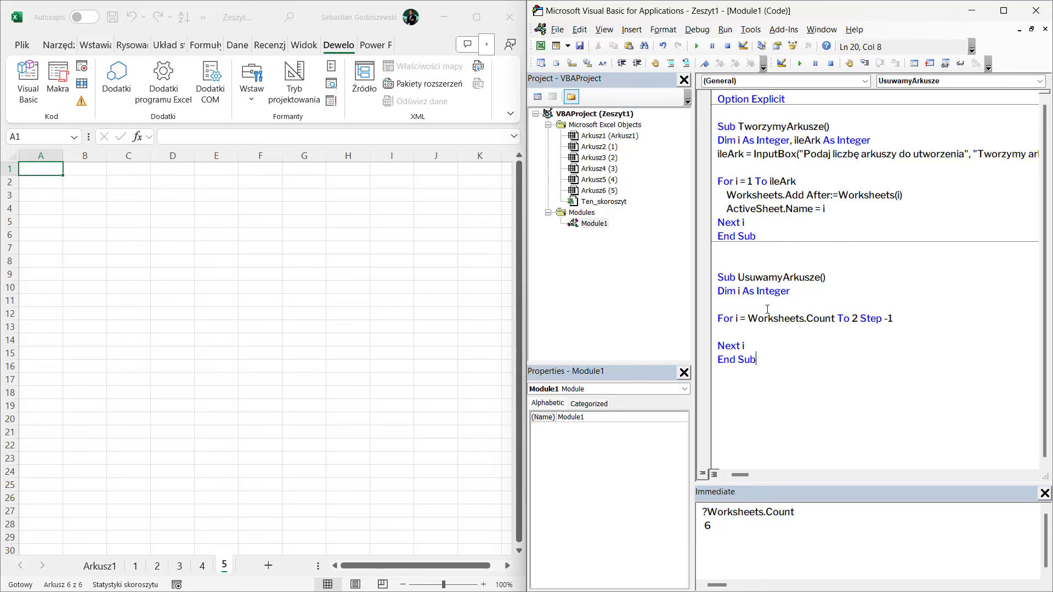
- Add Worksheets(i).Delete as the body of the For loop
click(760, 337)
text(Wor)
text(k)
key(ctrl+space)
text(()
text(i))
text(.)
text(Delete)
key(Down)
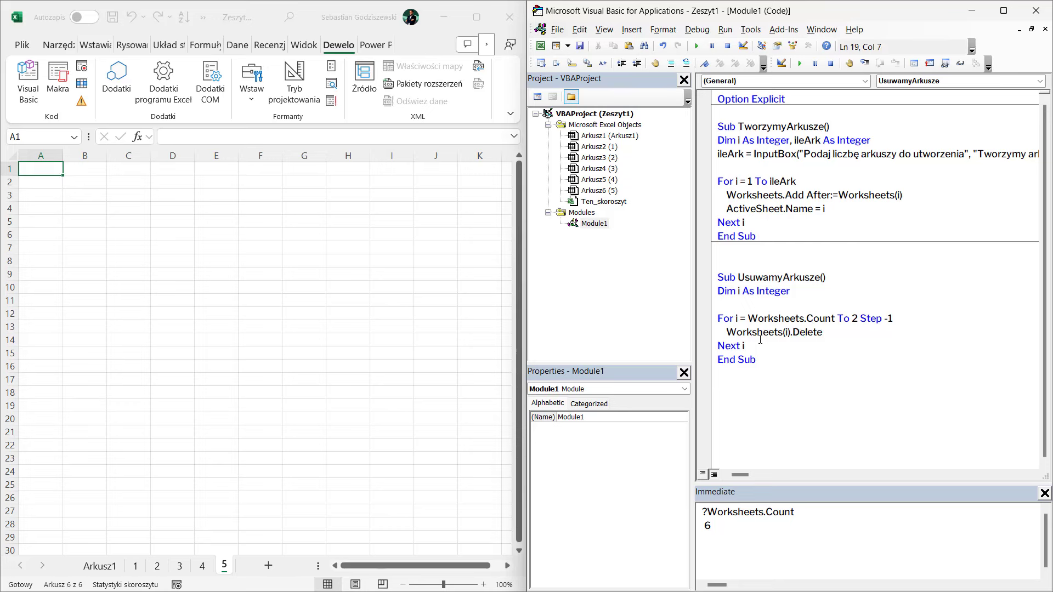
- Step through UsuwamyArkusze with F8, confirming deletion of sheets 5, 4, 3, 2 and 1
click(759, 313)
key(F8)
key(F8)
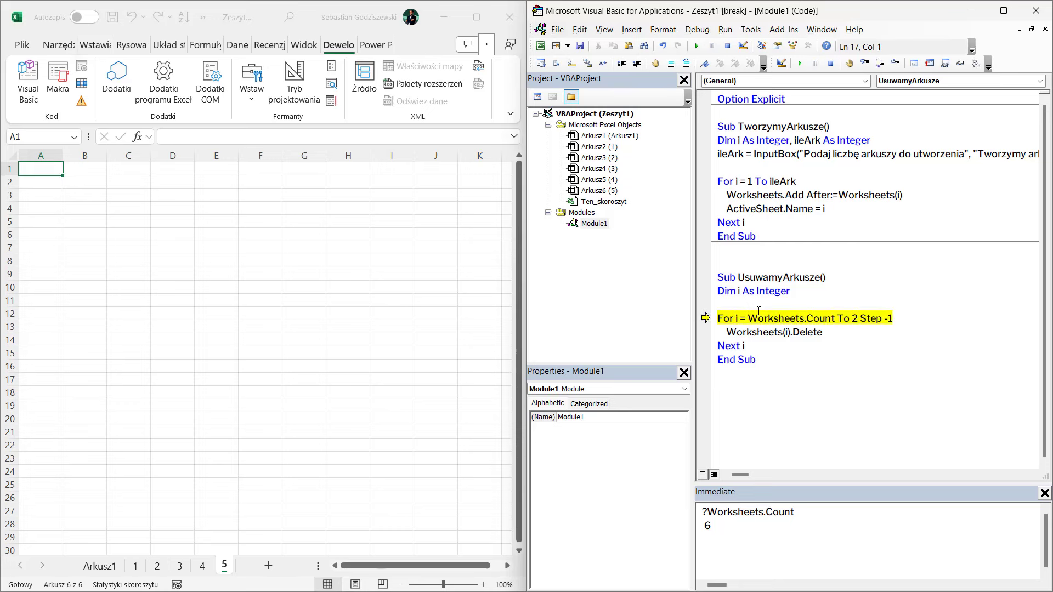
key(F8)
key(F8)
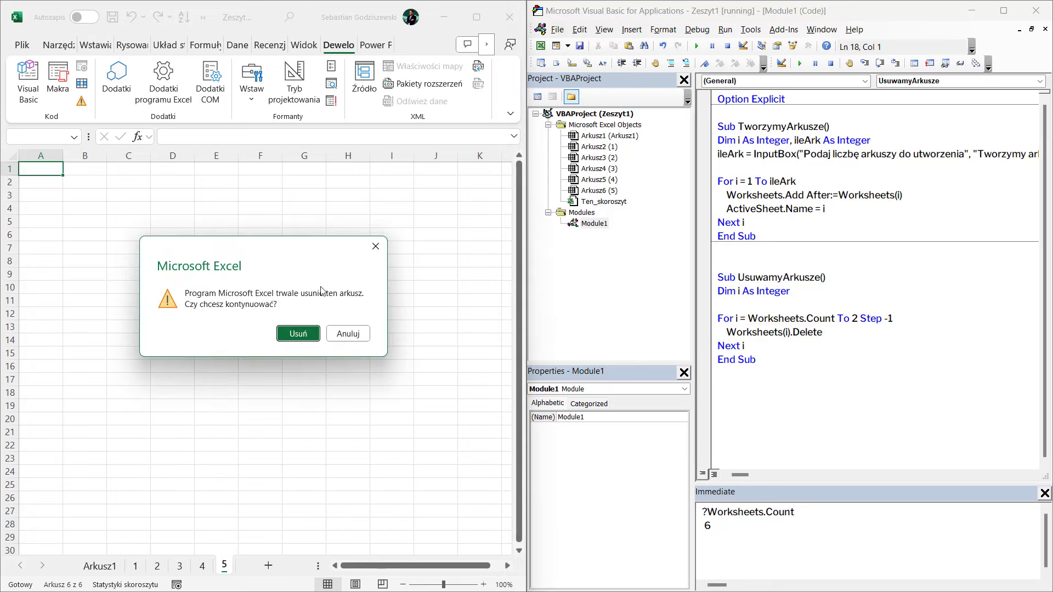
click(298, 334)
key(F8)
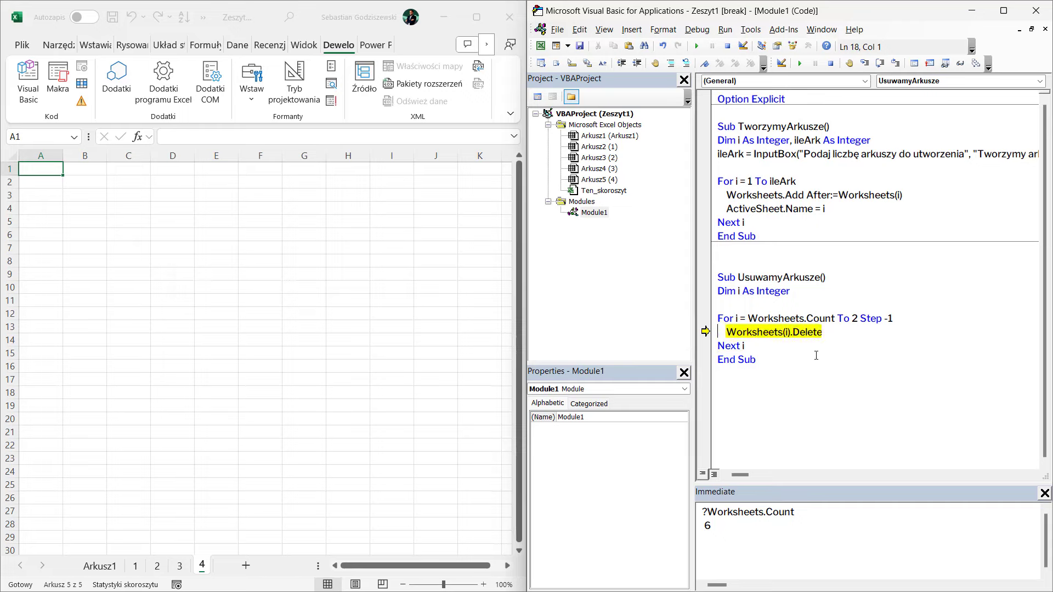
key(F8)
click(298, 332)
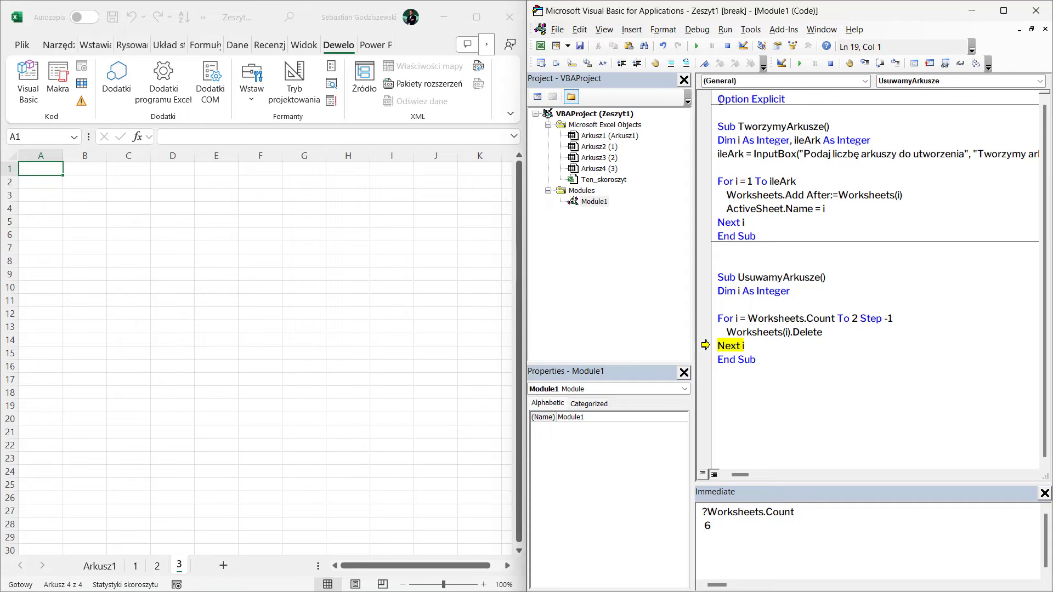
click(698, 47)
click(316, 334)
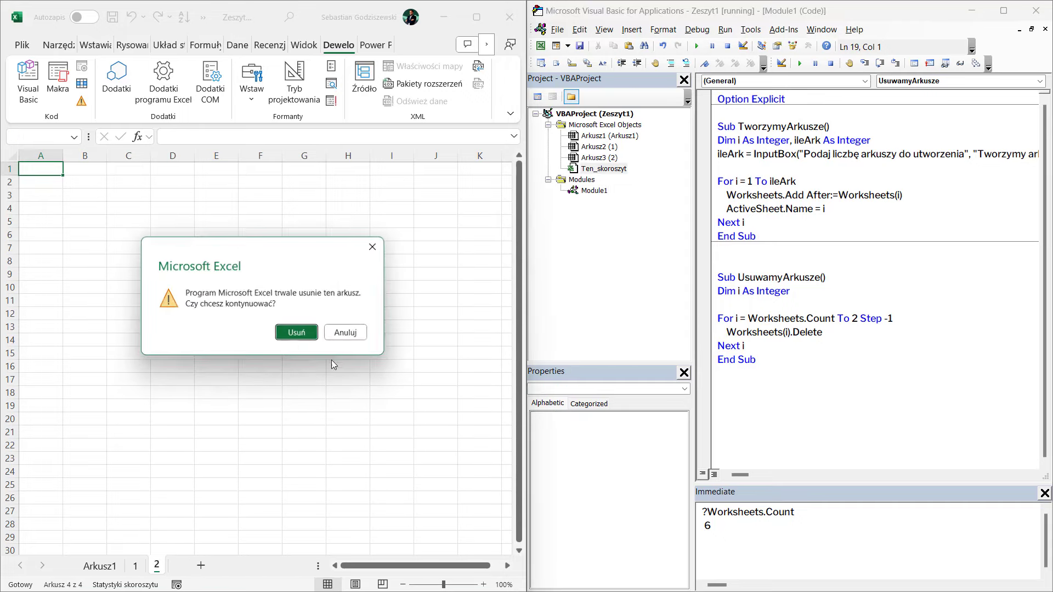
click(299, 336)
click(297, 337)
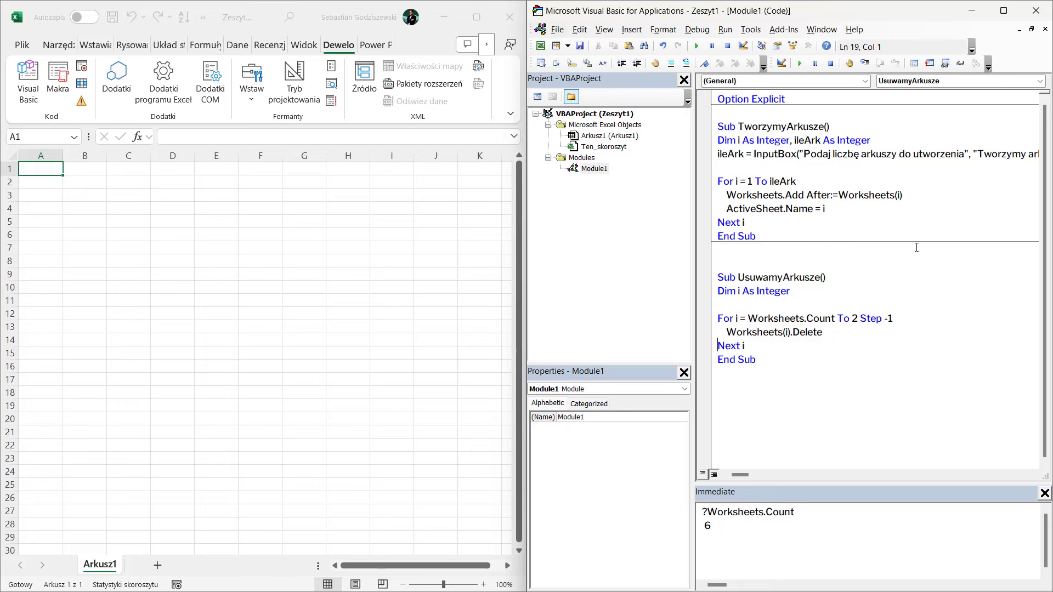
- Add Application.DisplayAlerts = False above the For loop
text(App)
key(ctrl+space)
text(.di)
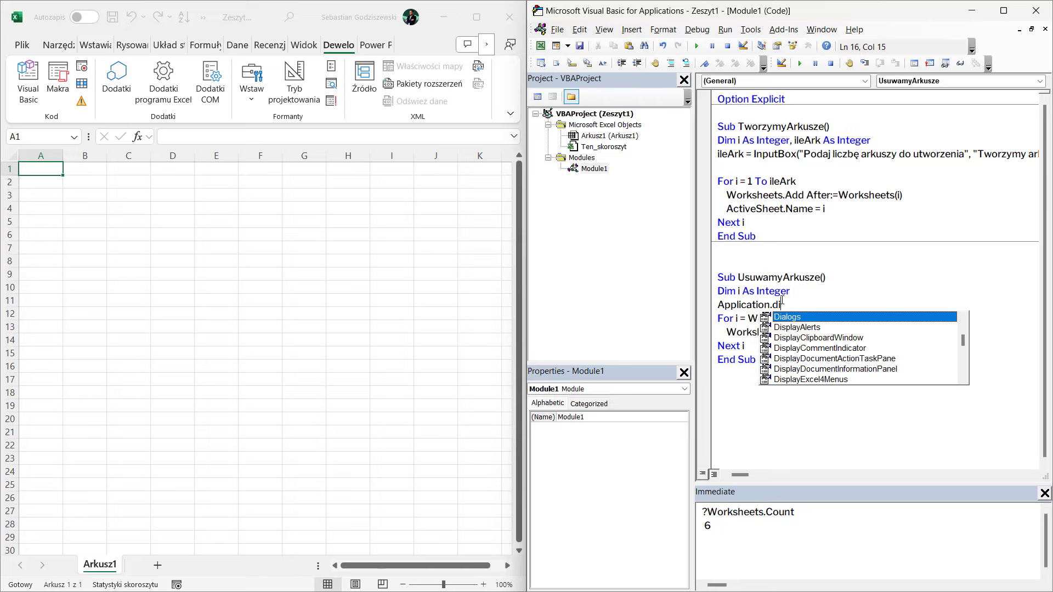
text(s)
key(Tab)
text(= f)
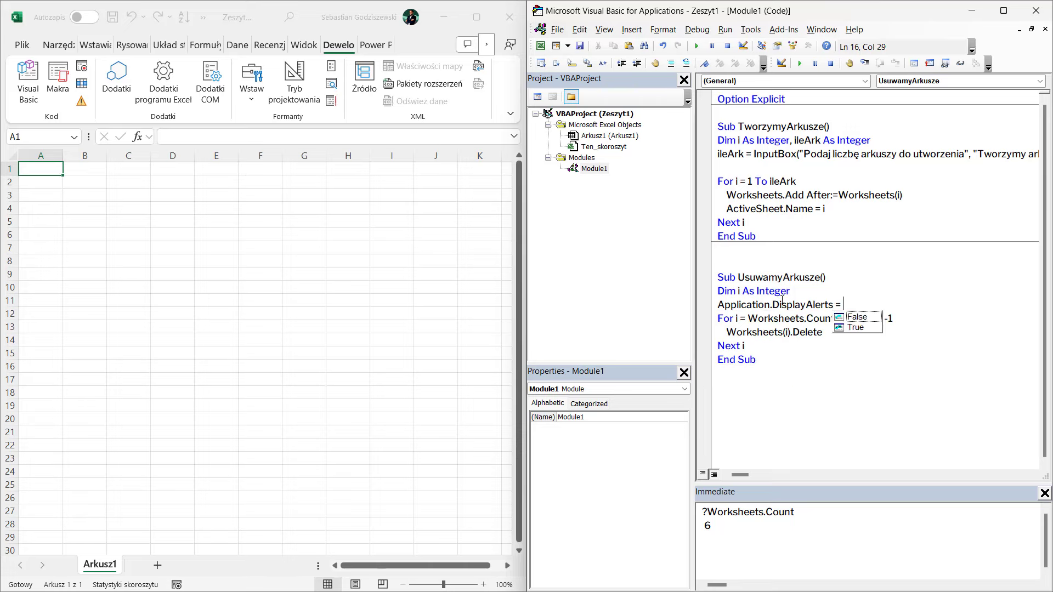
key(Tab)
- Copy that line below Next i and change it to Application.DisplayAlerts = True
drag(890, 308, 711, 306)
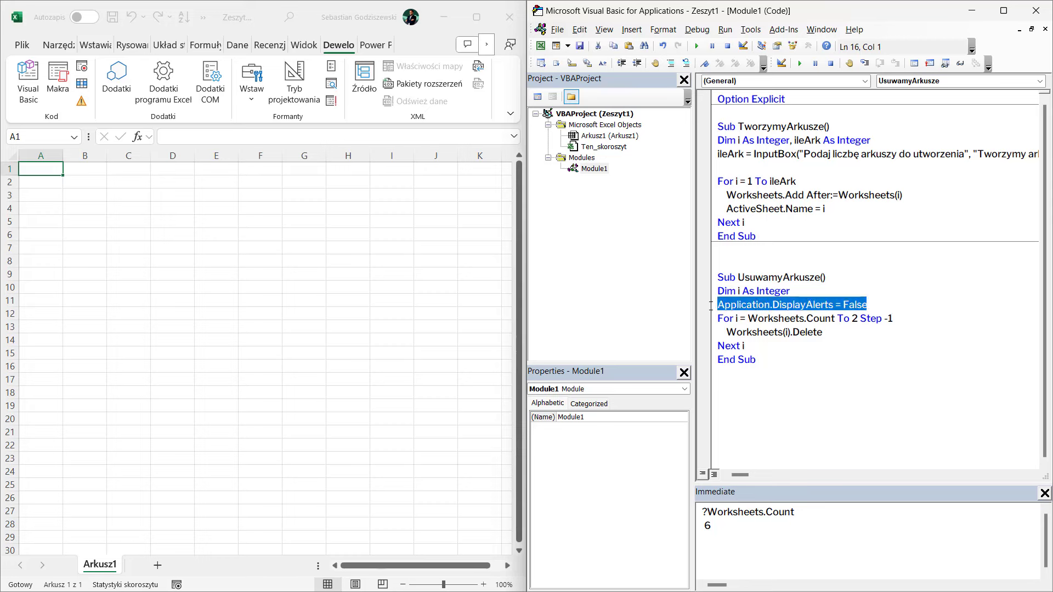
key(ctrl+c)
click(823, 346)
key(Return)
key(ctrl+v)
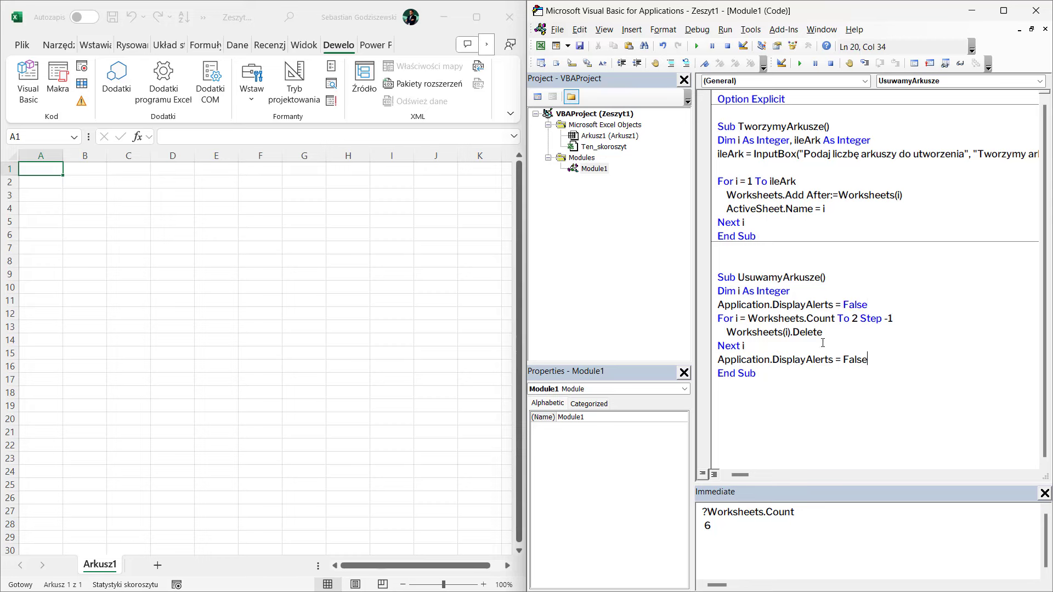
double_click(856, 359)
text(True)
key(Down)
click(888, 331)
click(852, 172)
click(697, 46)
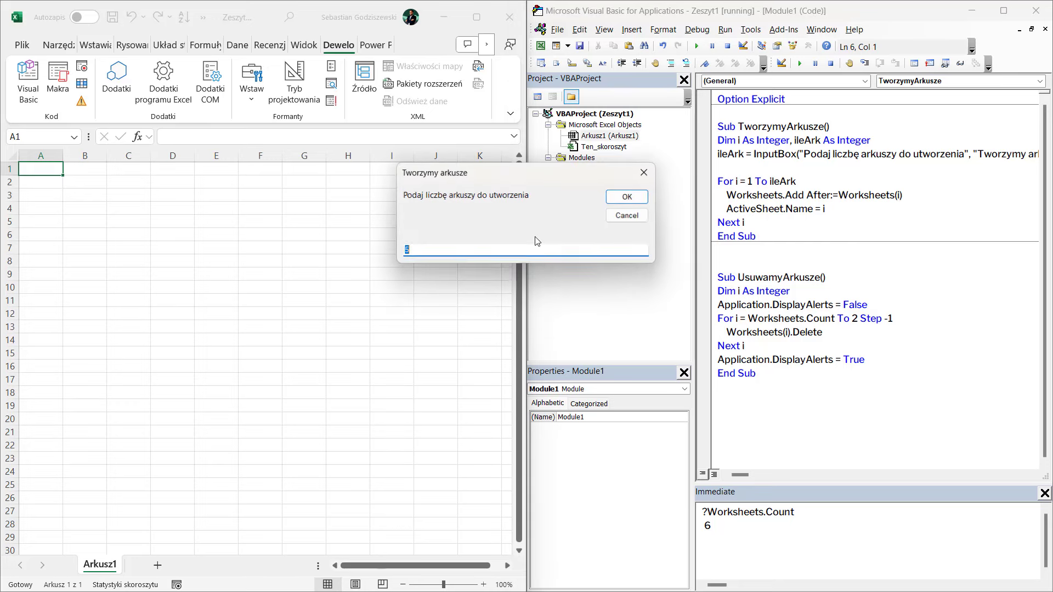
text(100)
key(Return)
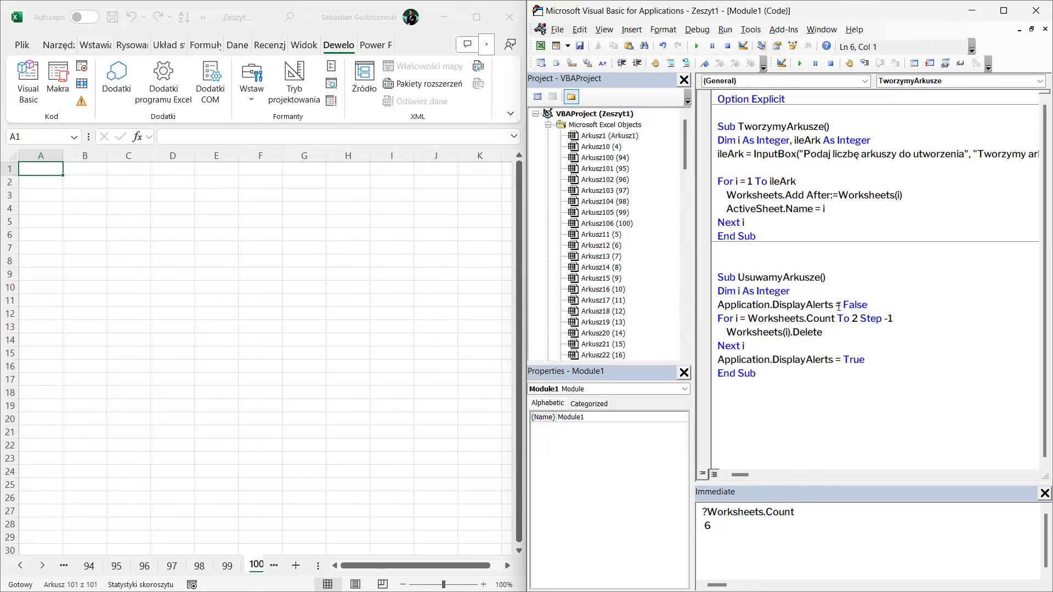
click(825, 341)
click(697, 46)
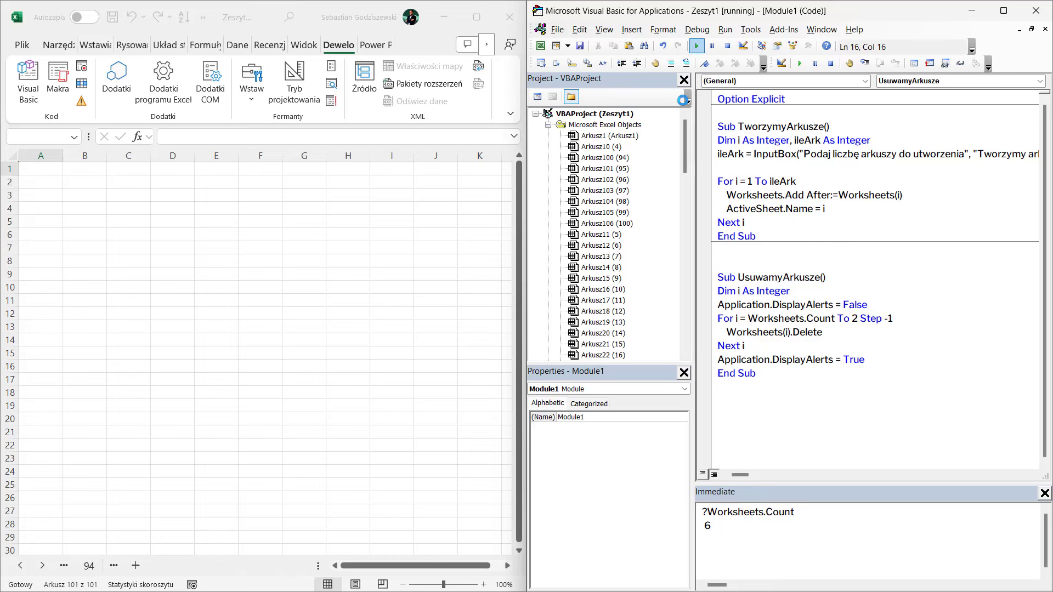